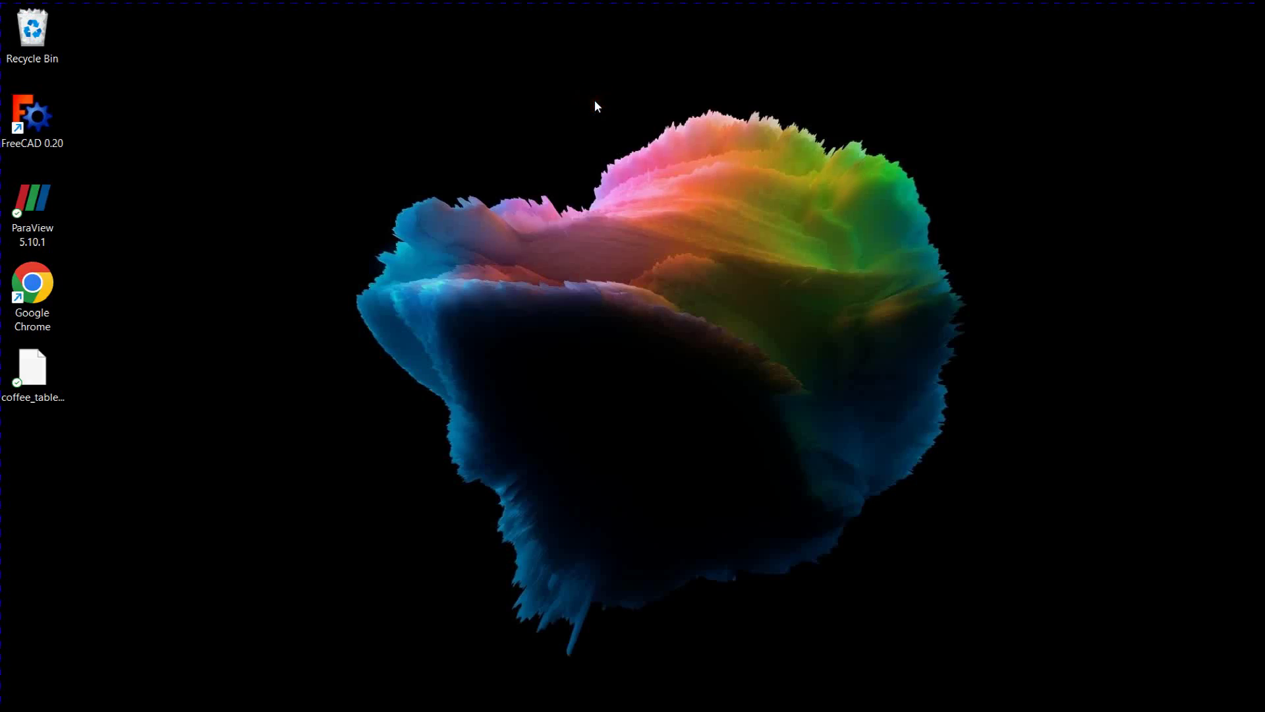
Launch FreeCAD 0.20 and create a new empty Unnamed document
{"action": "left_click", "coordinate": [58, 121]}
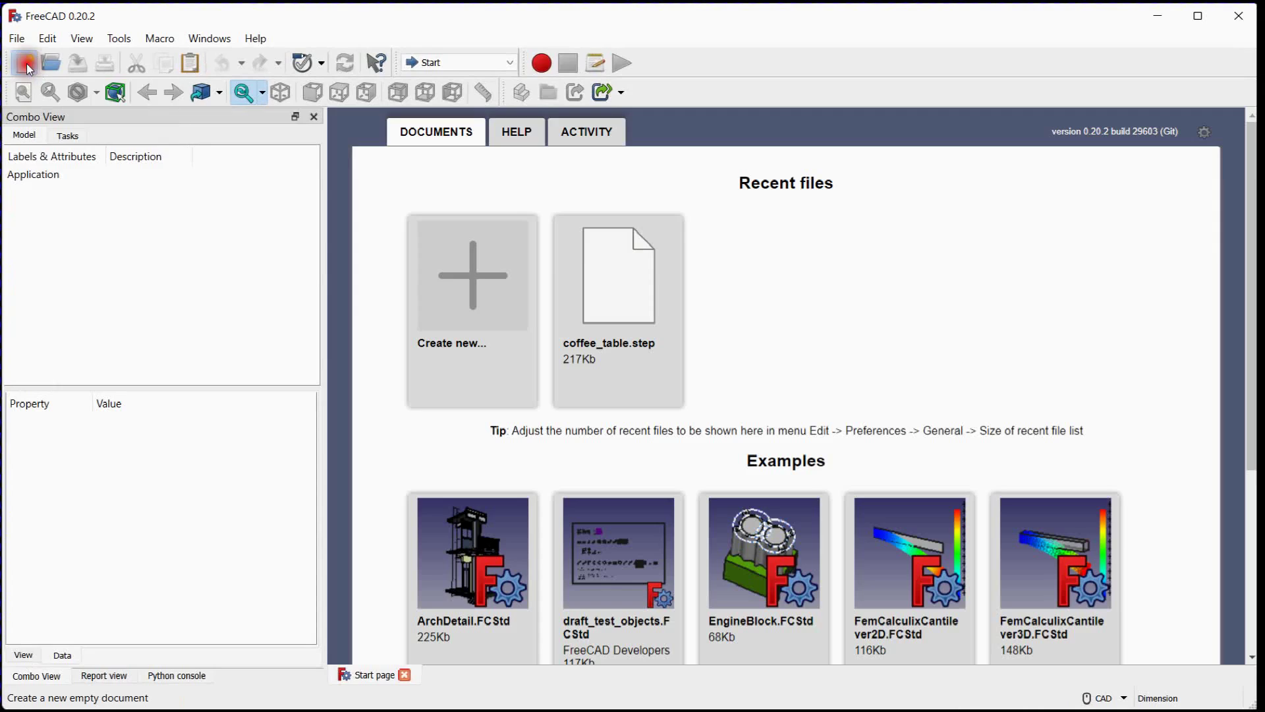
{"action": "left_click", "coordinate": [26, 64]}
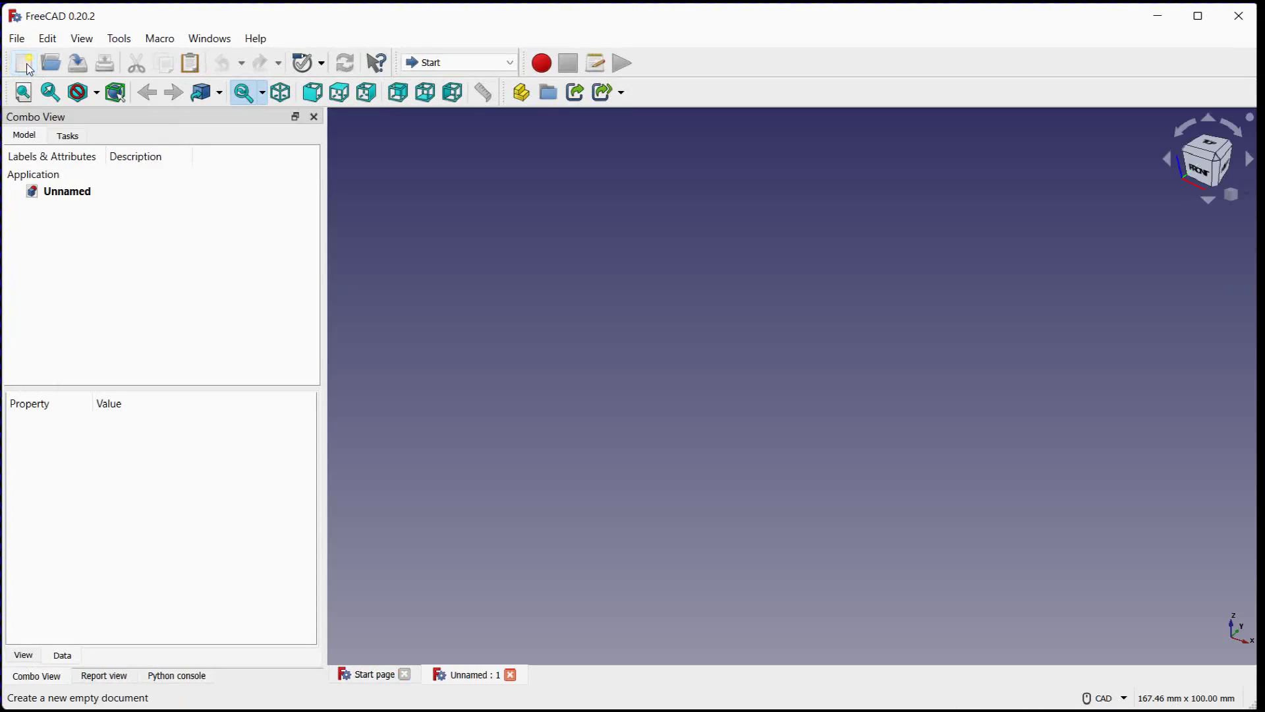
Import coffee_table.step from the Desktop and orbit to view the table from below
{"action": "left_click", "coordinate": [18, 39]}
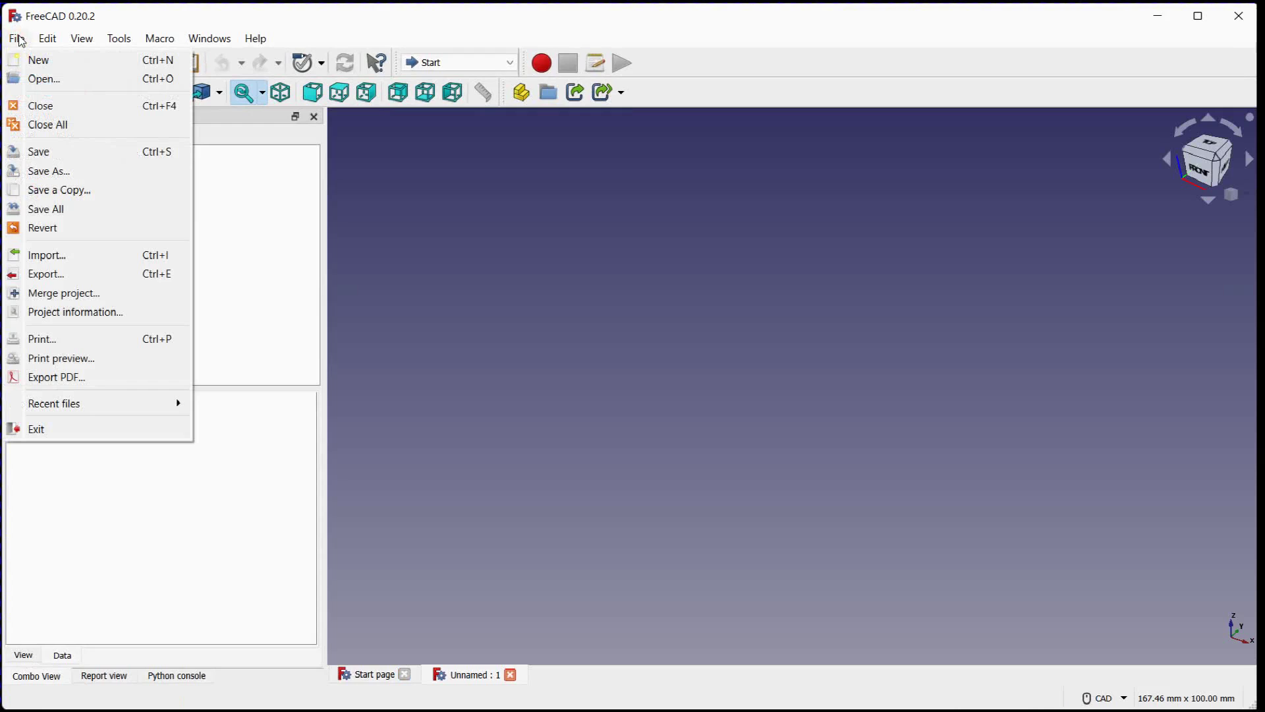
{"action": "left_click", "coordinate": [50, 253]}
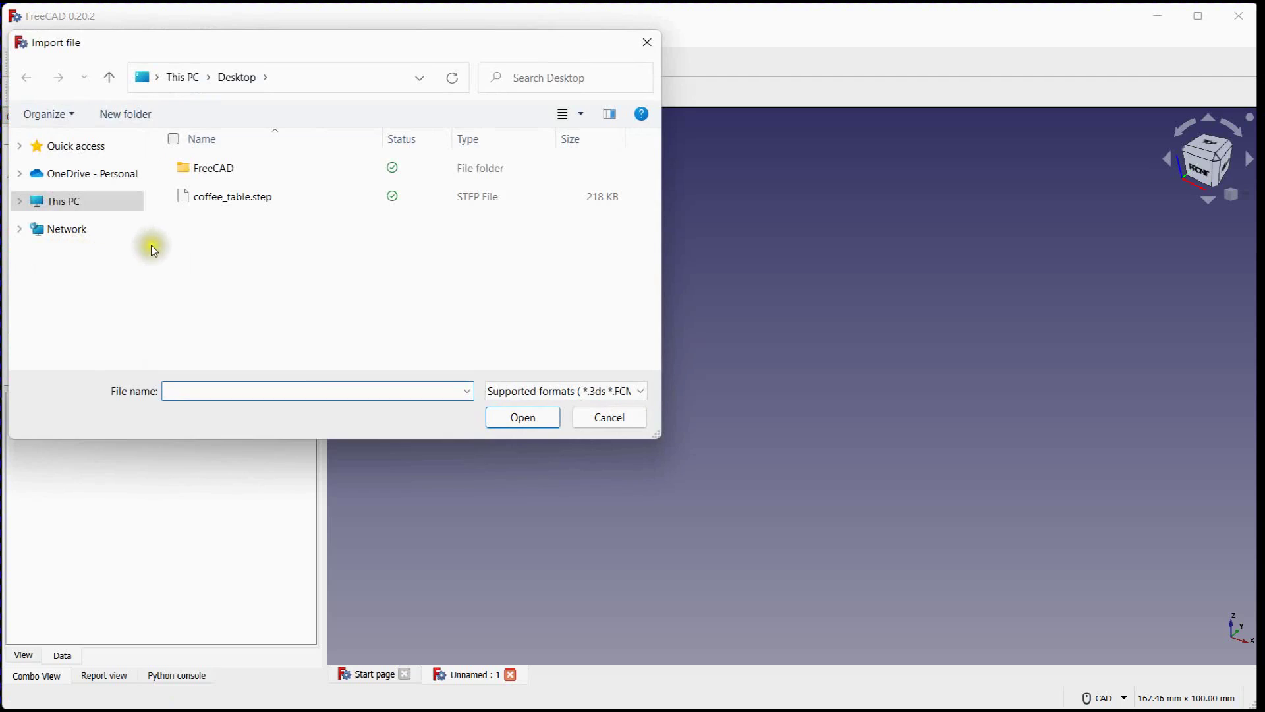
{"action": "left_click", "coordinate": [232, 196]}
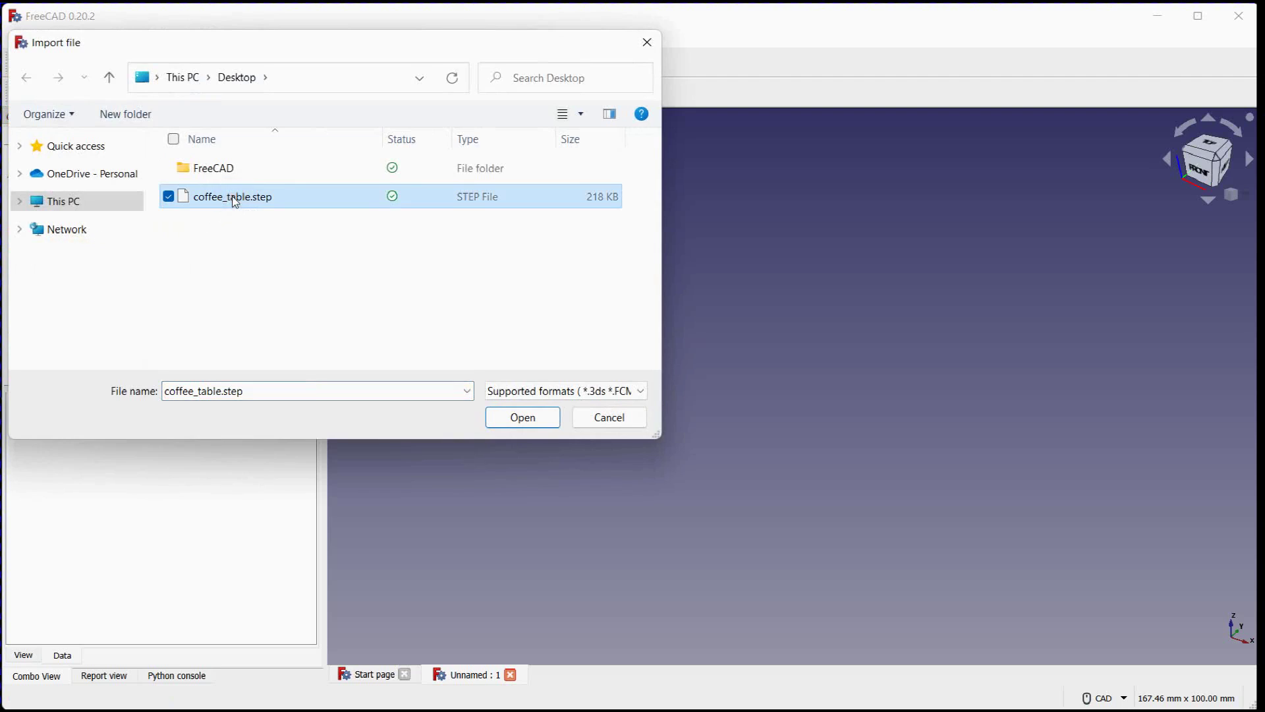
{"action": "left_click", "coordinate": [520, 418]}
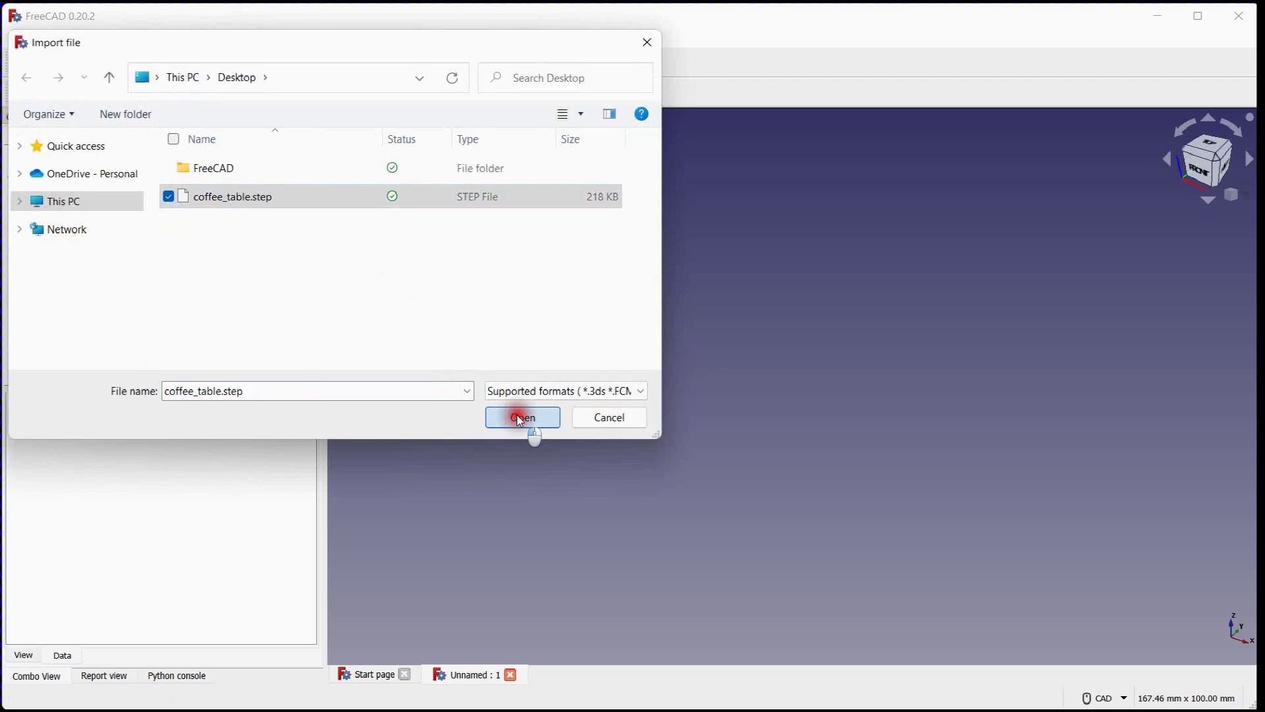
{"action": "middle_click_drag", "start_coordinate": [519, 372], "coordinate": [421, 309]}
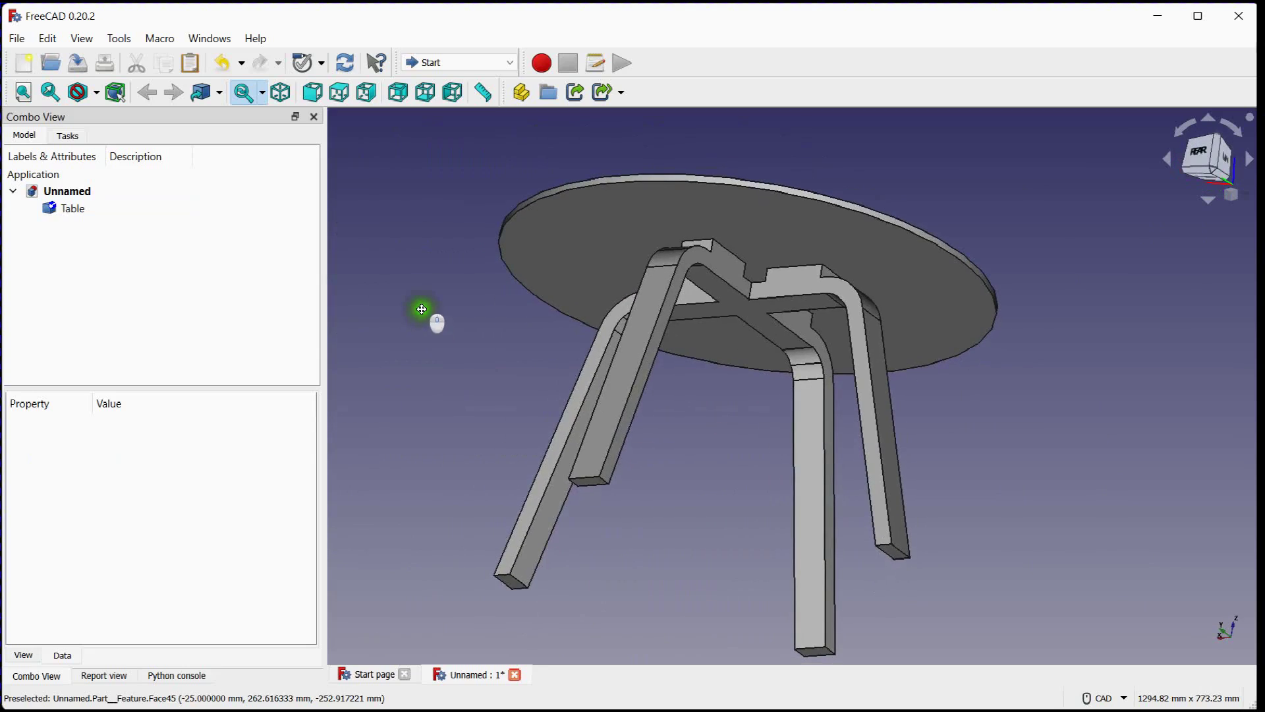
Choose Part from the workbench list
{"action": "left_click", "coordinate": [462, 61]}
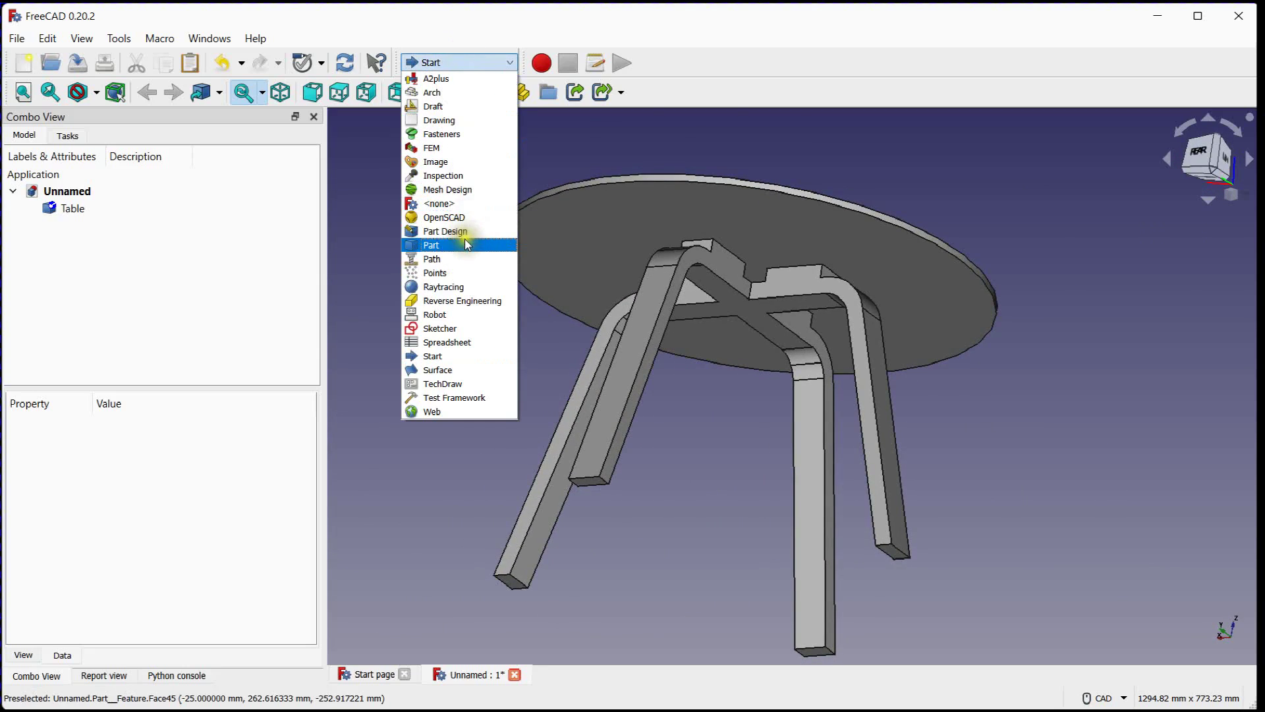
{"action": "left_click", "coordinate": [464, 240]}
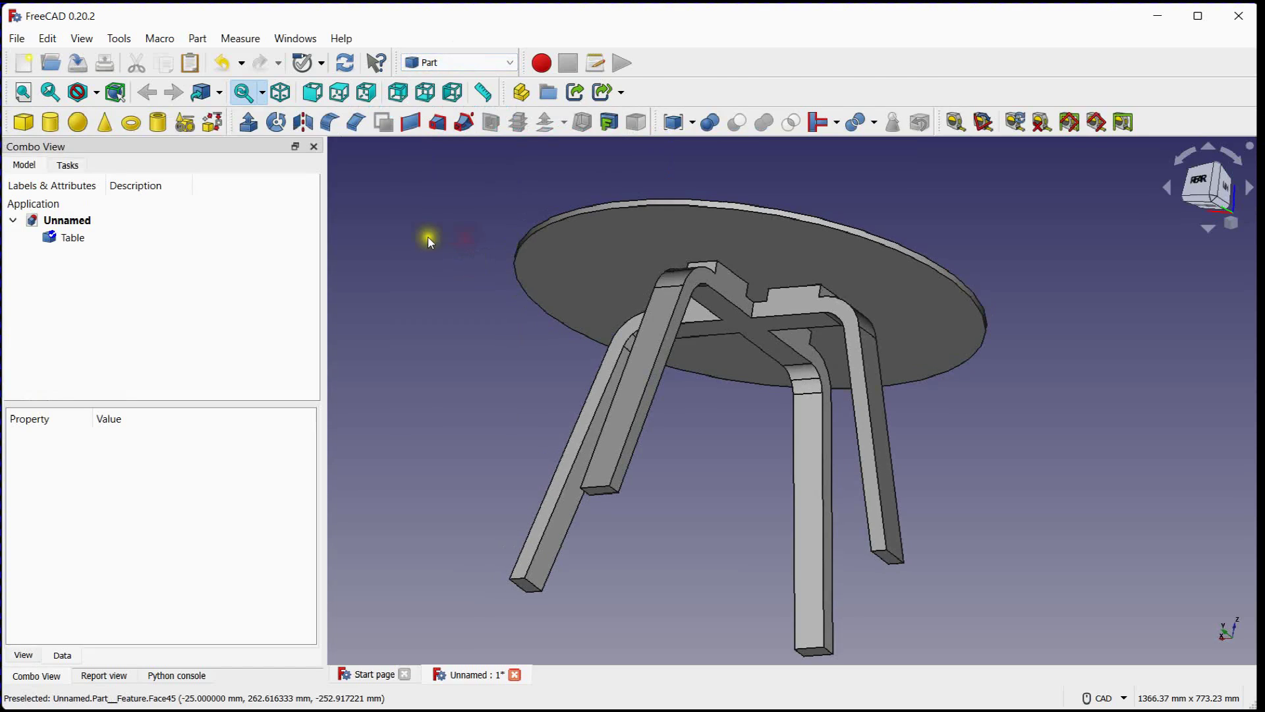
Start a Plane primitive and set its Length and Width to 500 mm
{"action": "left_click", "coordinate": [185, 122]}
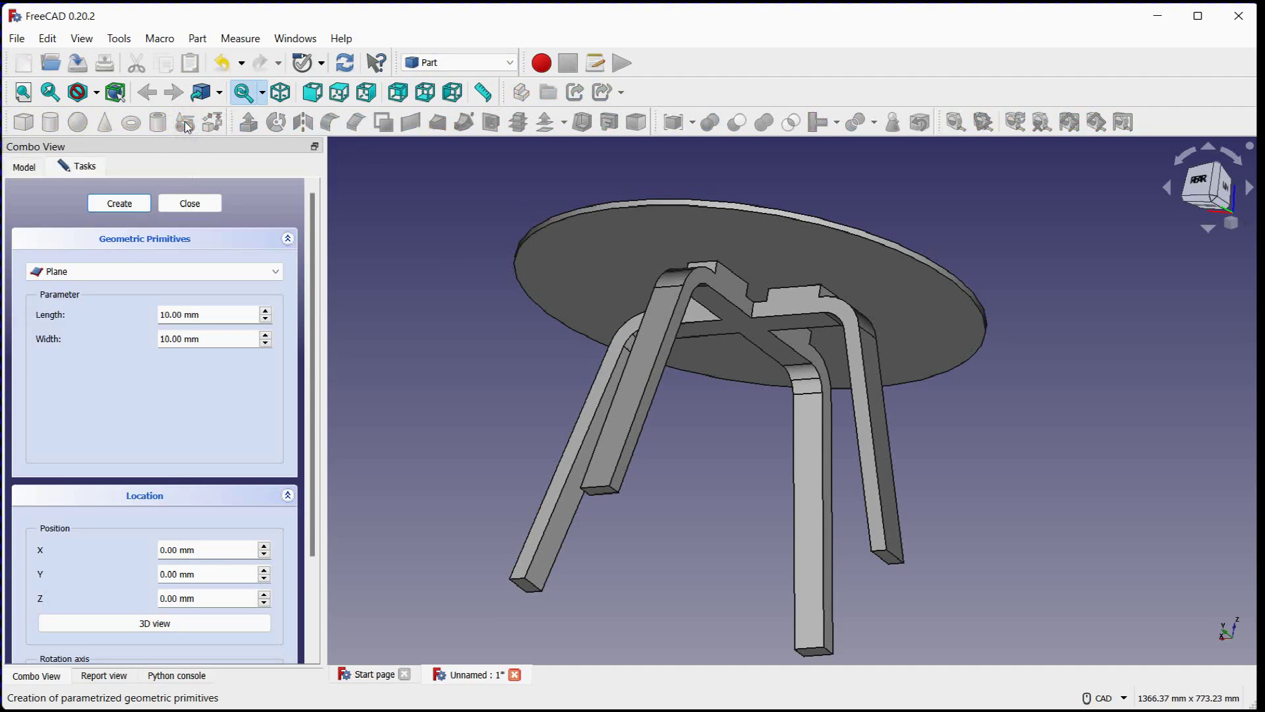
{"action": "left_click", "coordinate": [168, 271]}
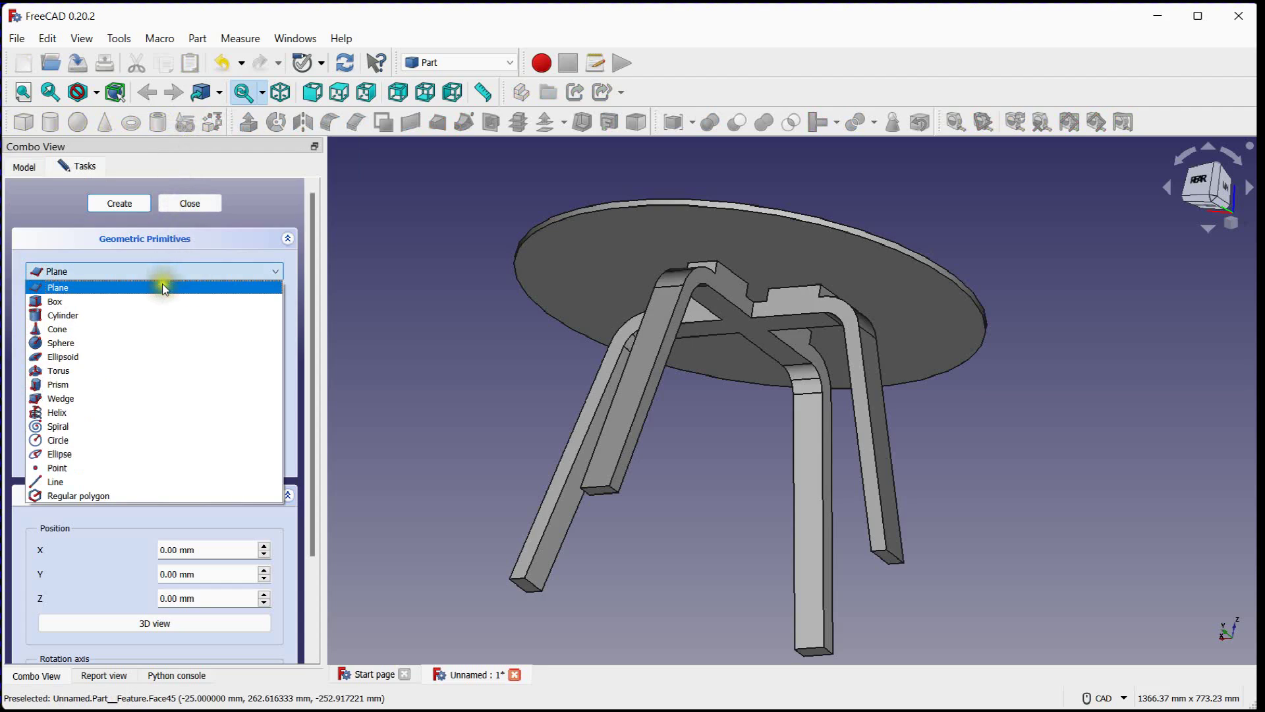
{"action": "left_click", "coordinate": [162, 287]}
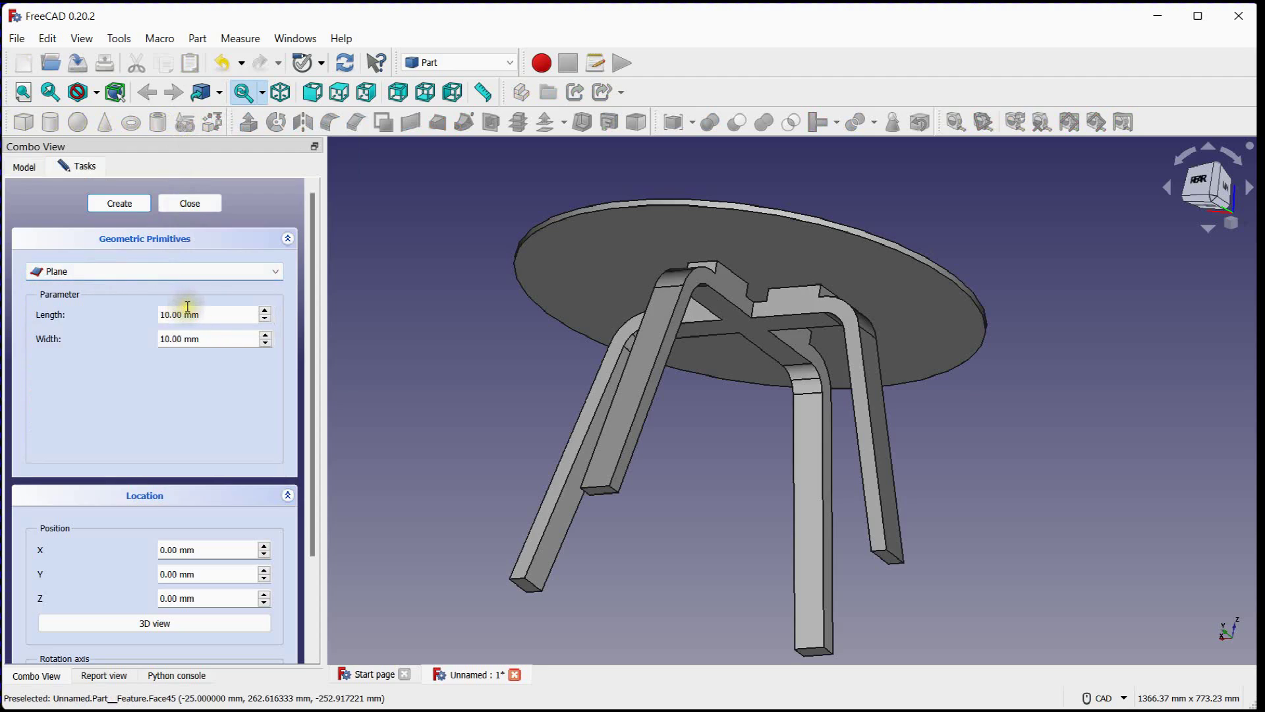
{"action": "left_click_drag", "start_coordinate": [187, 314], "coordinate": [115, 336]}
{"action": "type", "text": "500"}
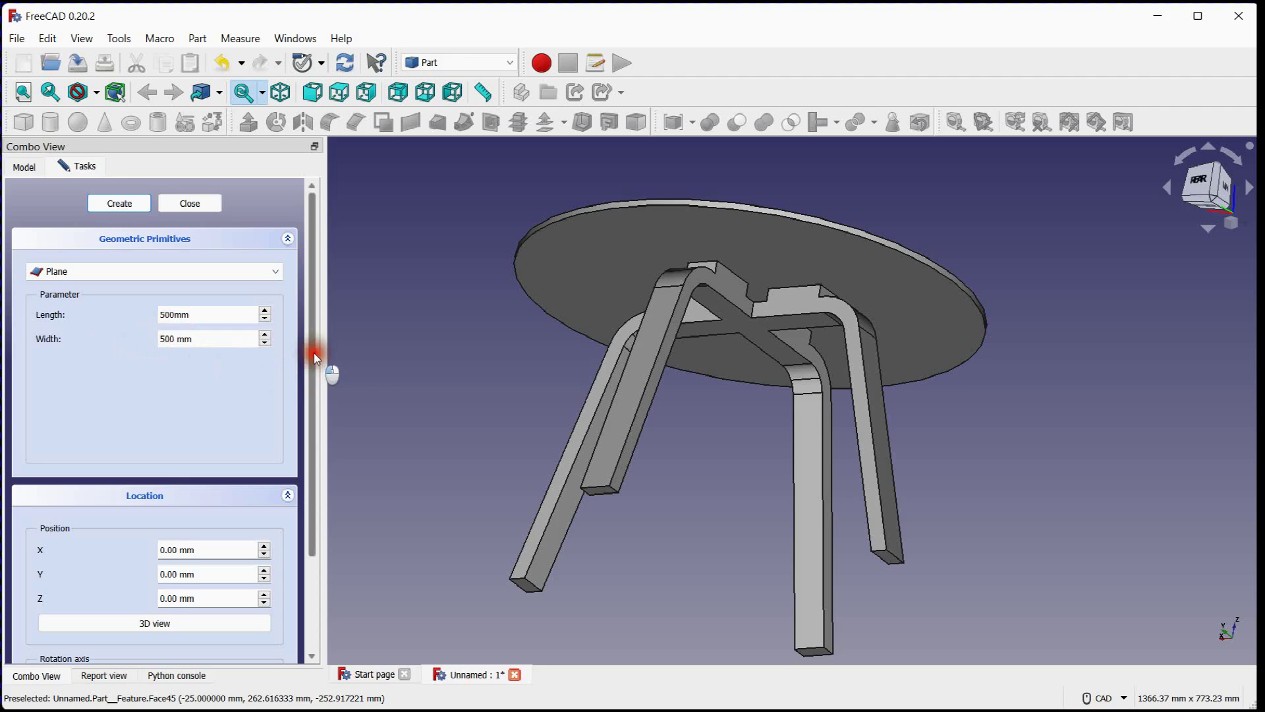
{"action": "left_click_drag", "start_coordinate": [313, 353], "coordinate": [316, 447]}
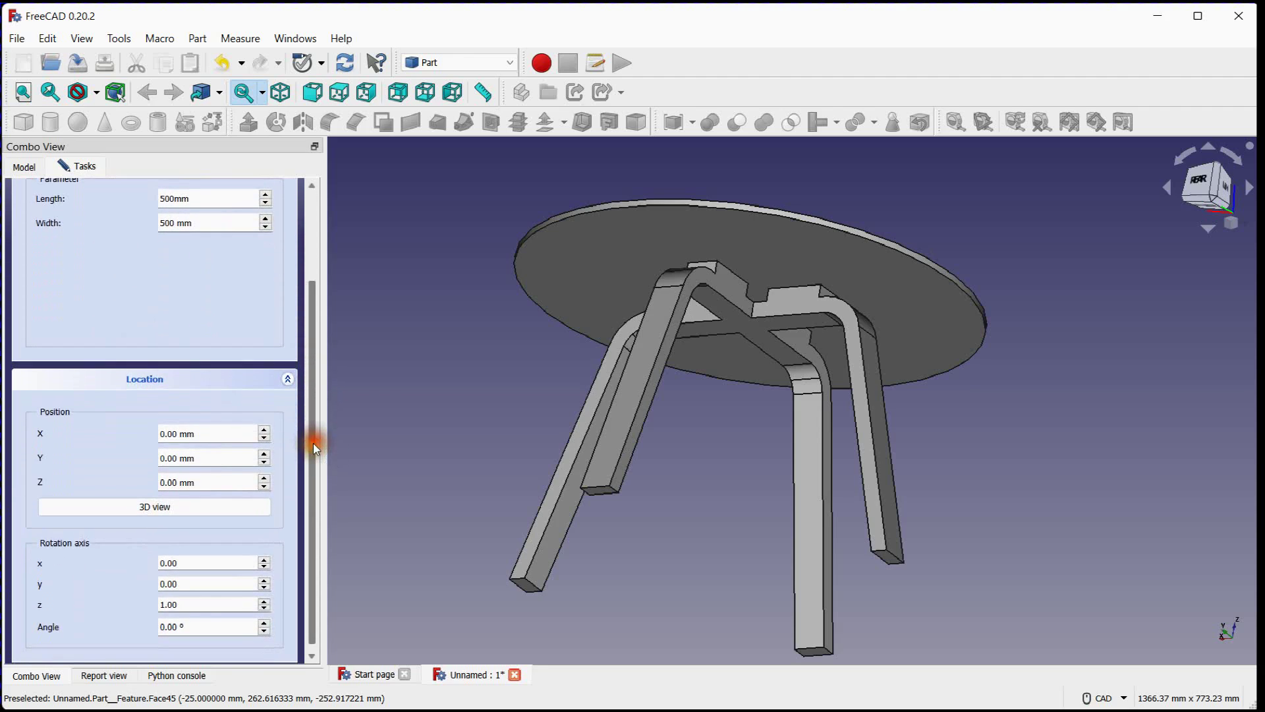
Position the plane at a picked tabletop point (X 251.34, Y 173.36) and create it
{"action": "left_click", "coordinate": [139, 508]}
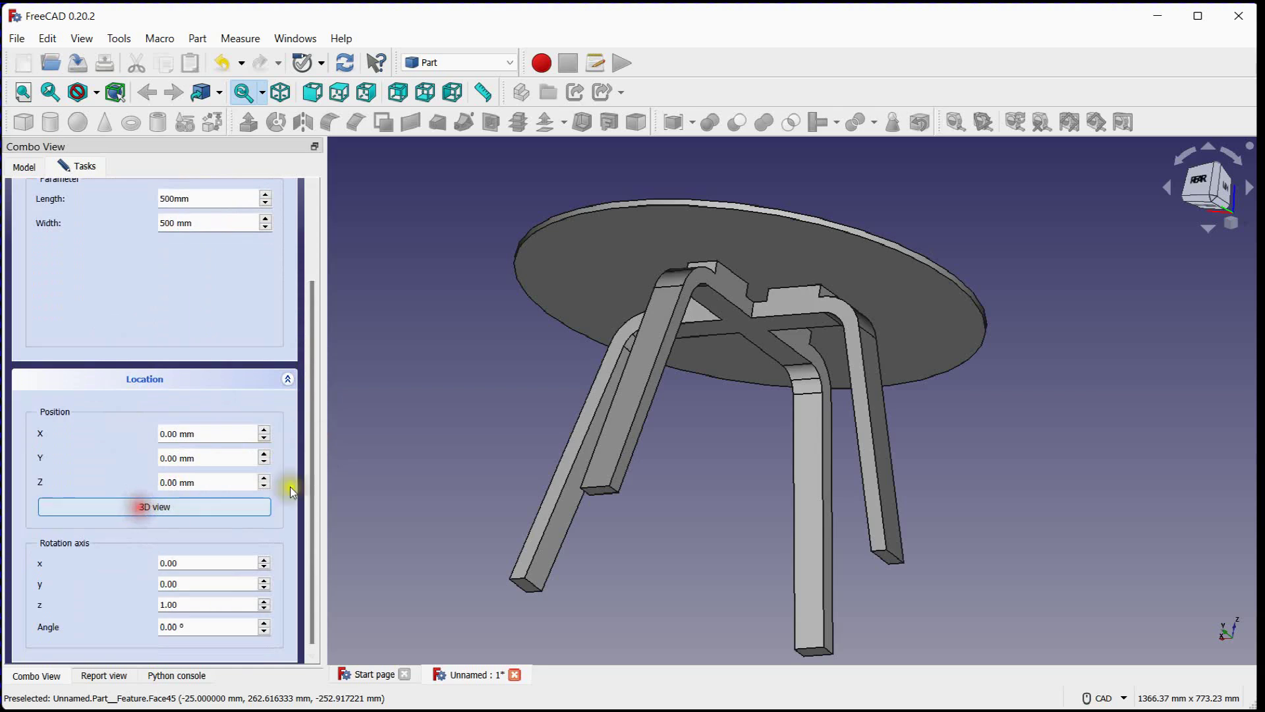
{"action": "left_click", "coordinate": [548, 261]}
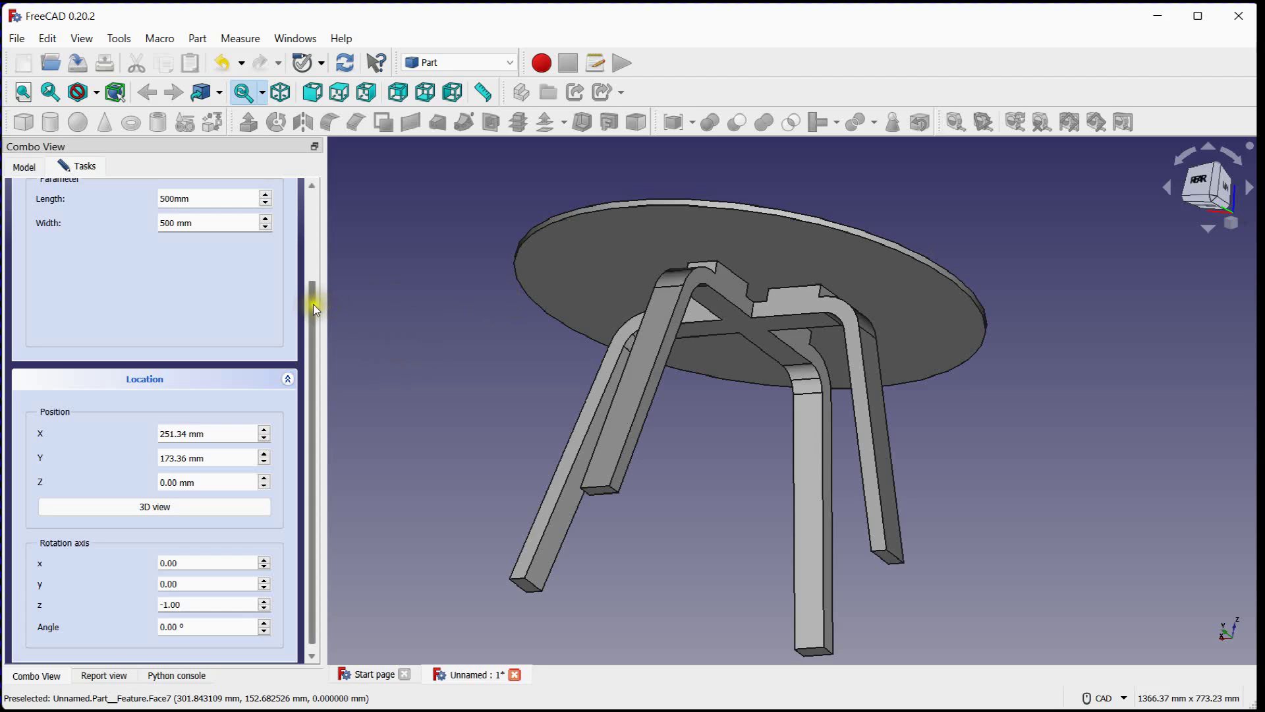
{"action": "left_click_drag", "start_coordinate": [313, 303], "coordinate": [325, 204]}
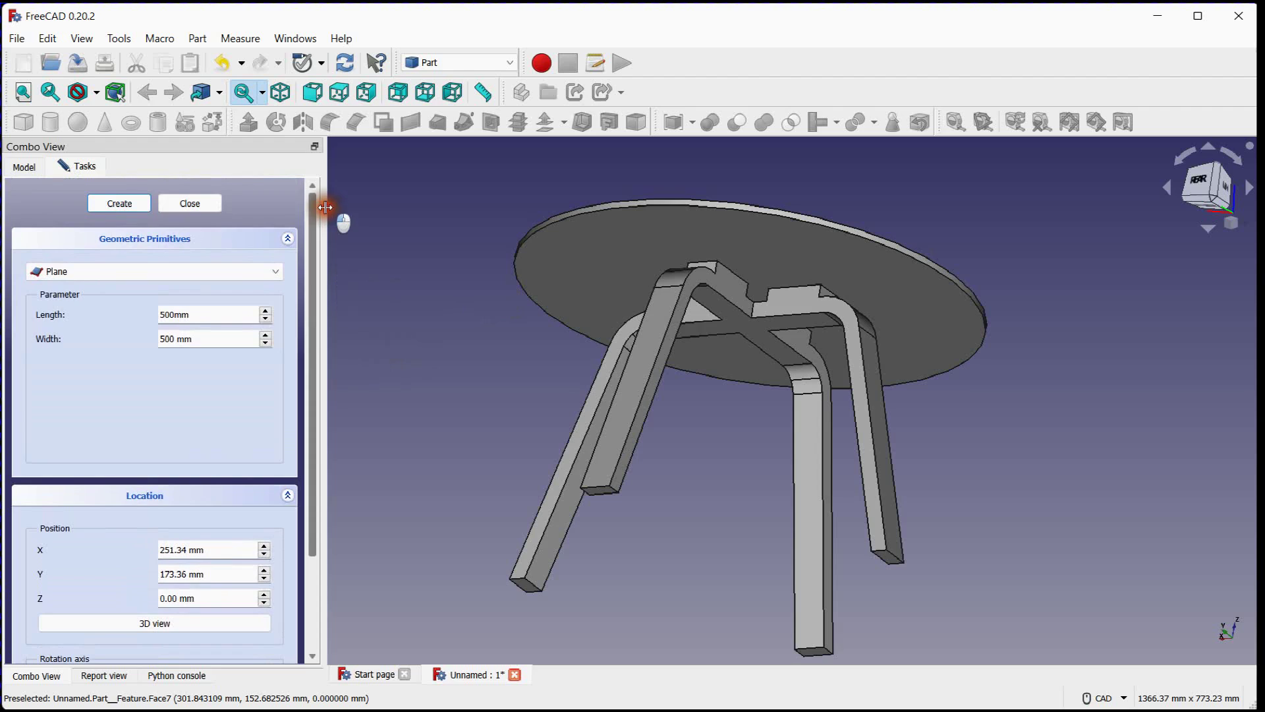
{"action": "left_click", "coordinate": [119, 203]}
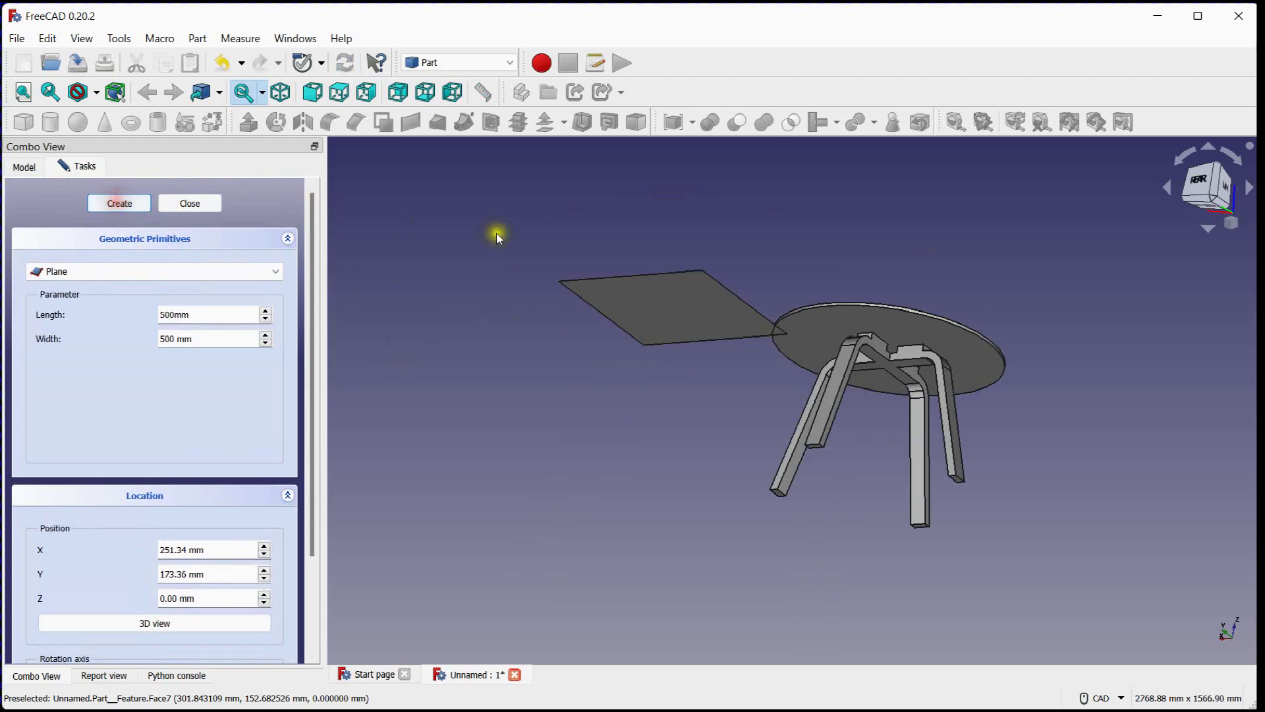
{"action": "left_click", "coordinate": [190, 203]}
{"action": "mouse_move", "coordinate": [762, 271]}
{"action": "middle_mouse_down"}
{"action": "mouse_move", "coordinate": [669, 319]}
{"action": "mouse_move", "coordinate": [658, 362]}
{"action": "mouse_move", "coordinate": [714, 254]}
{"action": "mouse_move", "coordinate": [752, 237]}
{"action": "mouse_move", "coordinate": [753, 270]}
{"action": "middle_mouse_up"}
Change the Plane's Length and Width properties from 500 to 800 mm
{"action": "left_click", "coordinate": [1206, 186]}
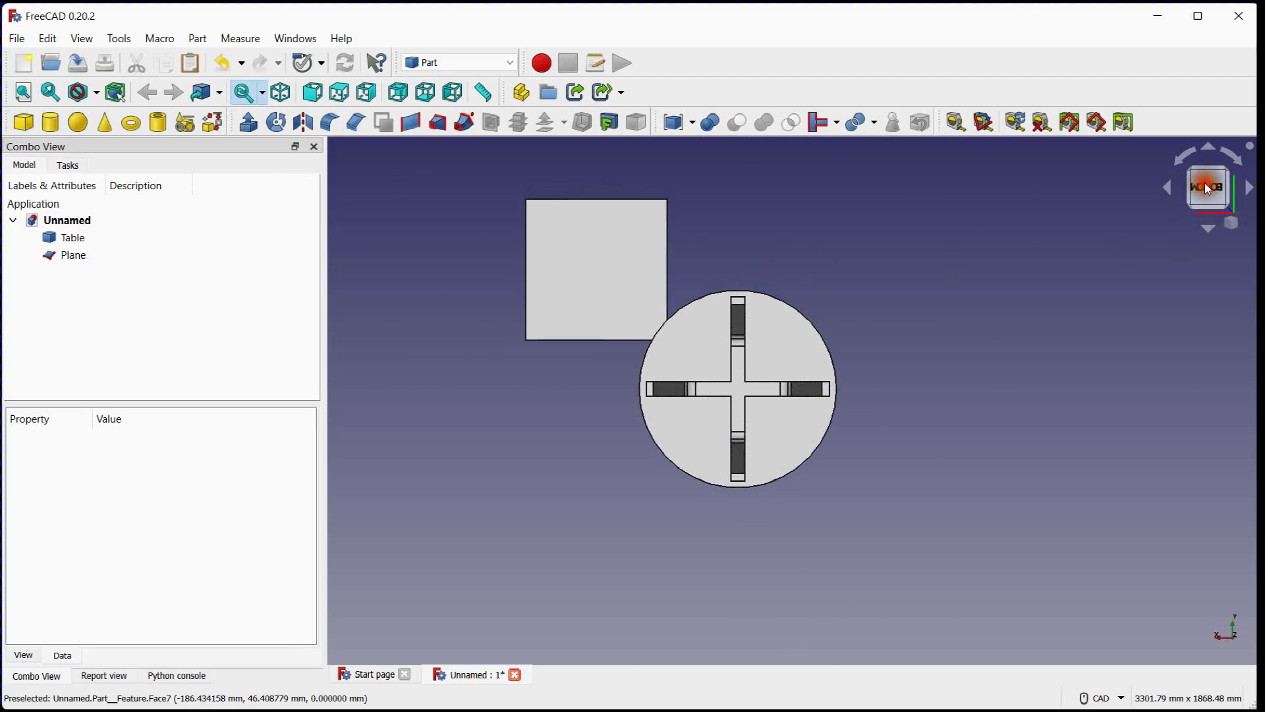
{"action": "scroll", "coordinate": [758, 204], "scroll_direction": "up", "scroll_amount": 3}
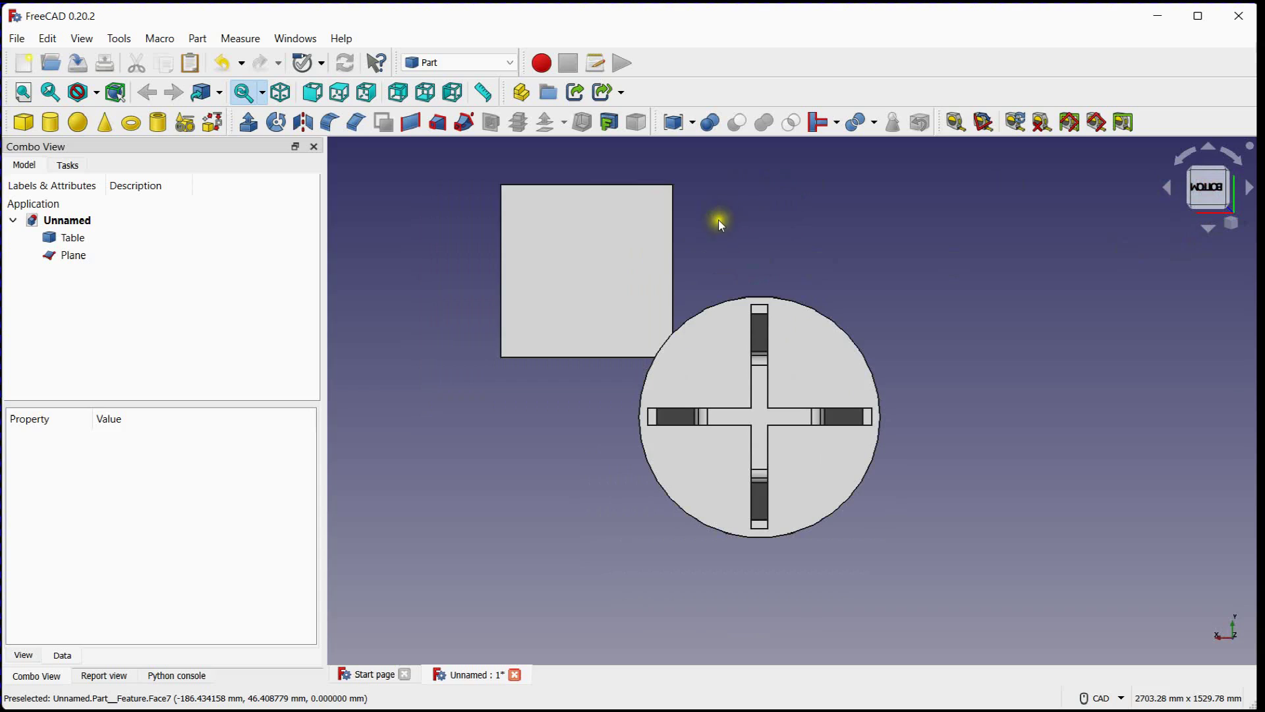
{"action": "left_click", "coordinate": [94, 255]}
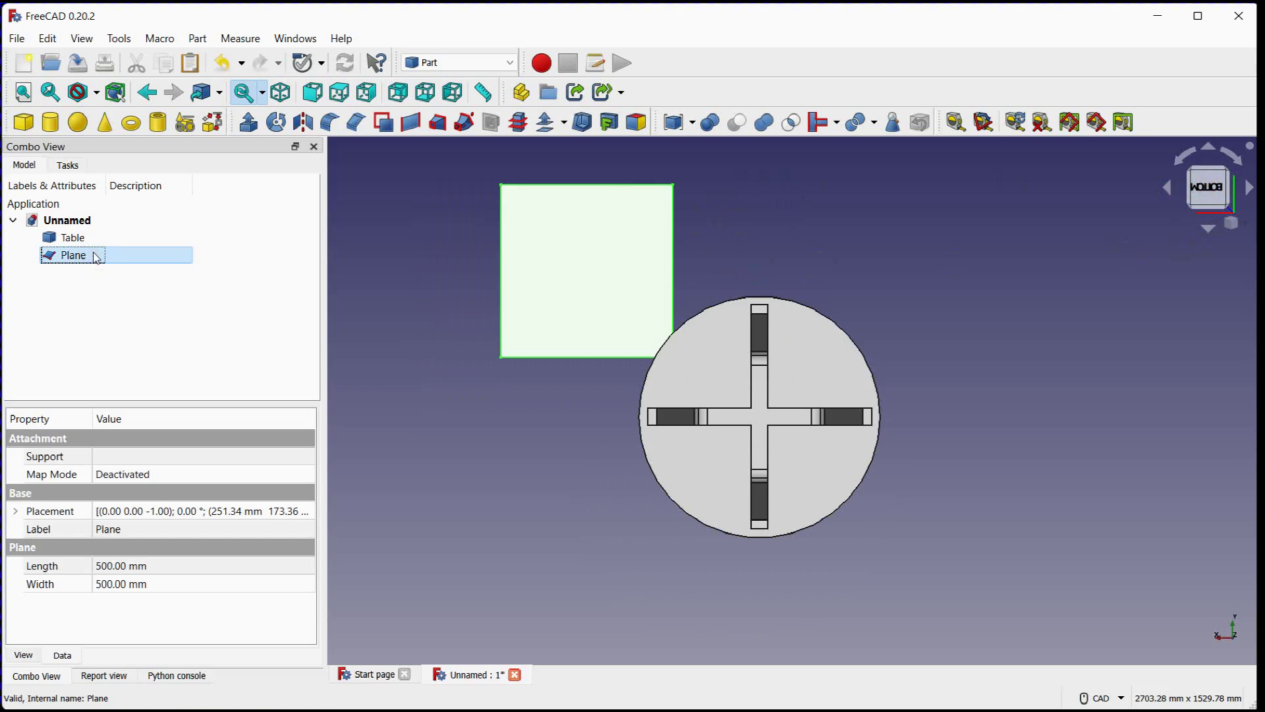
{"action": "left_click", "coordinate": [129, 569]}
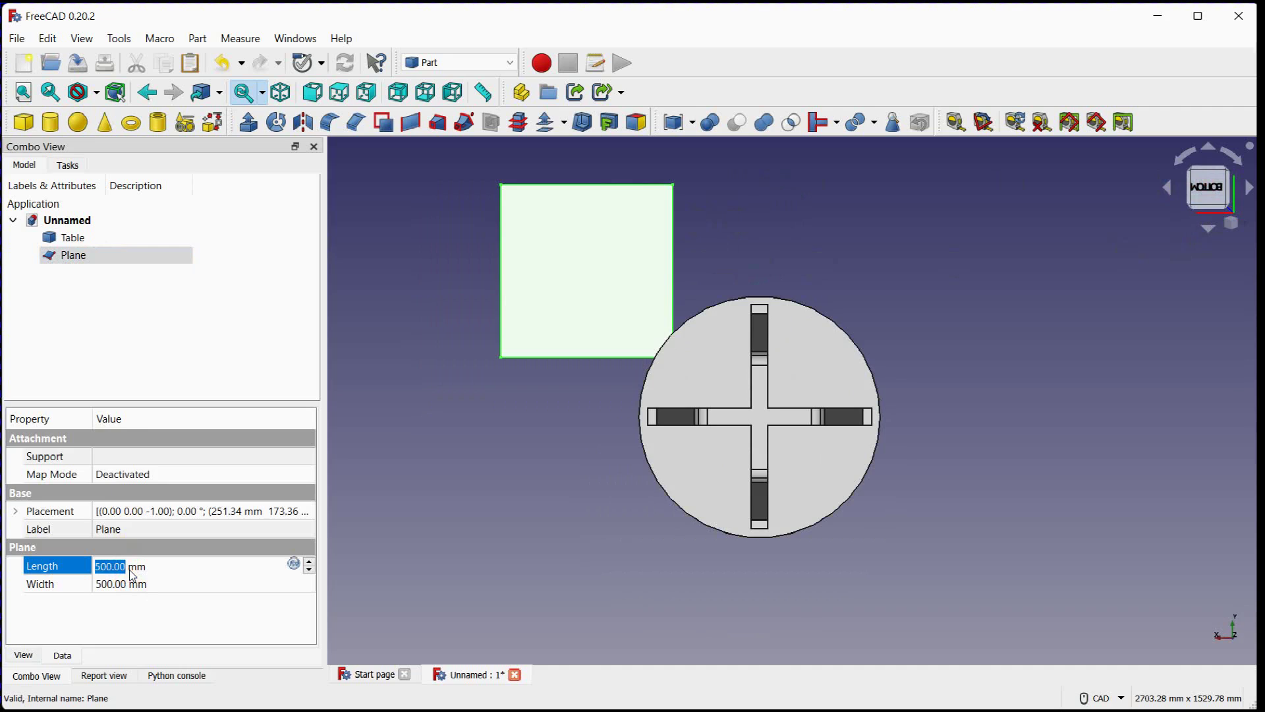
{"action": "type", "text": "800"}
{"action": "left_click", "coordinate": [125, 585]}
{"action": "type", "text": "80"}
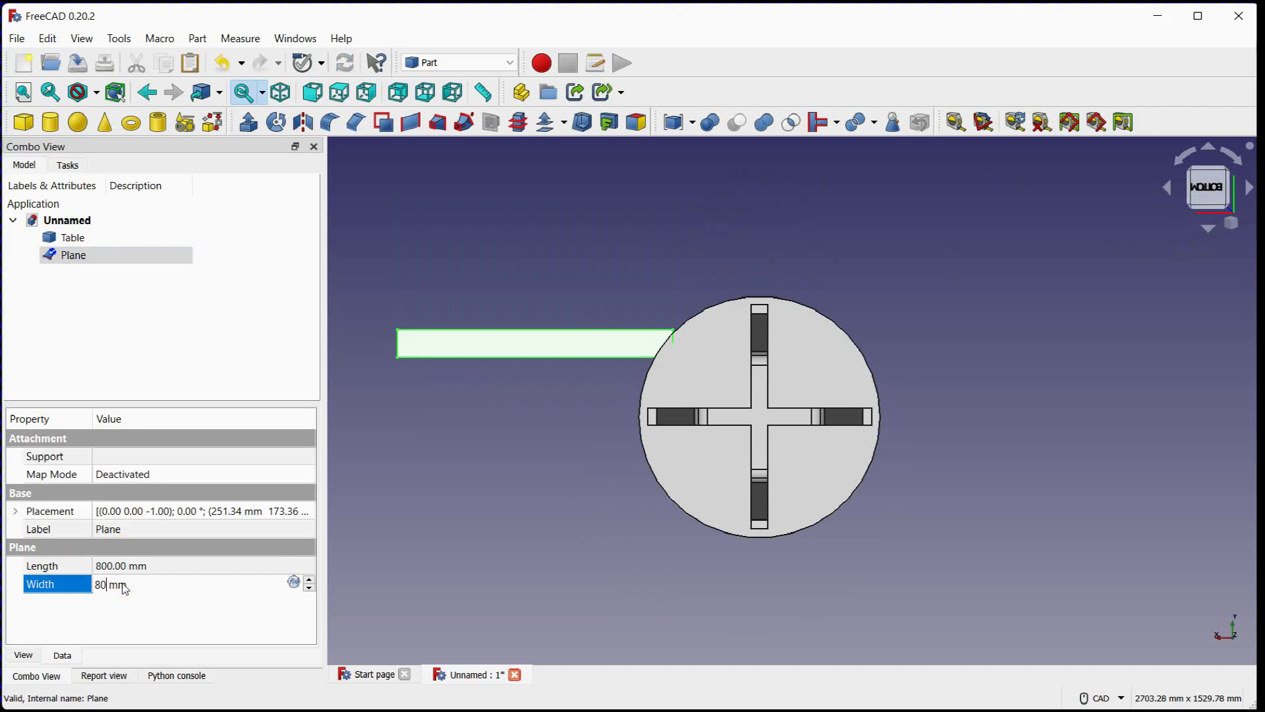
{"action": "type", "text": "0"}
{"action": "left_click", "coordinate": [142, 619]}
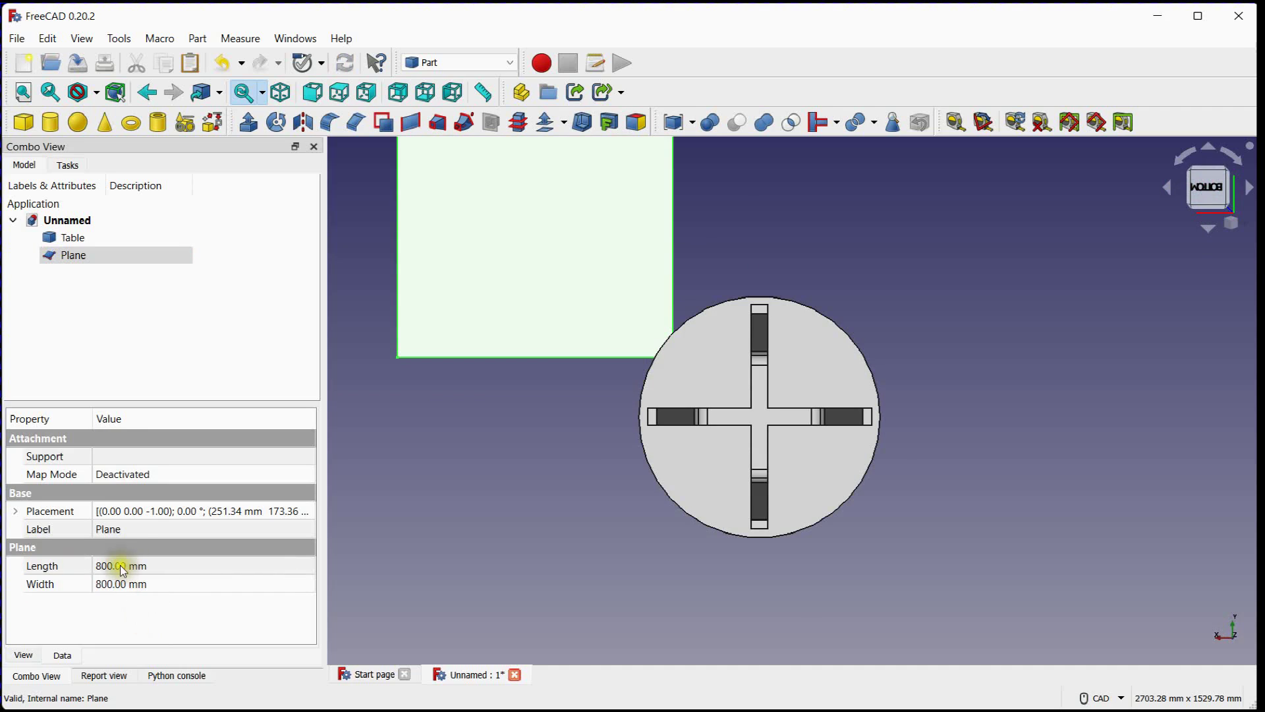
Expand the Plane's Placement > Position fields and begin editing the x coordinate
{"action": "left_click", "coordinate": [15, 511]}
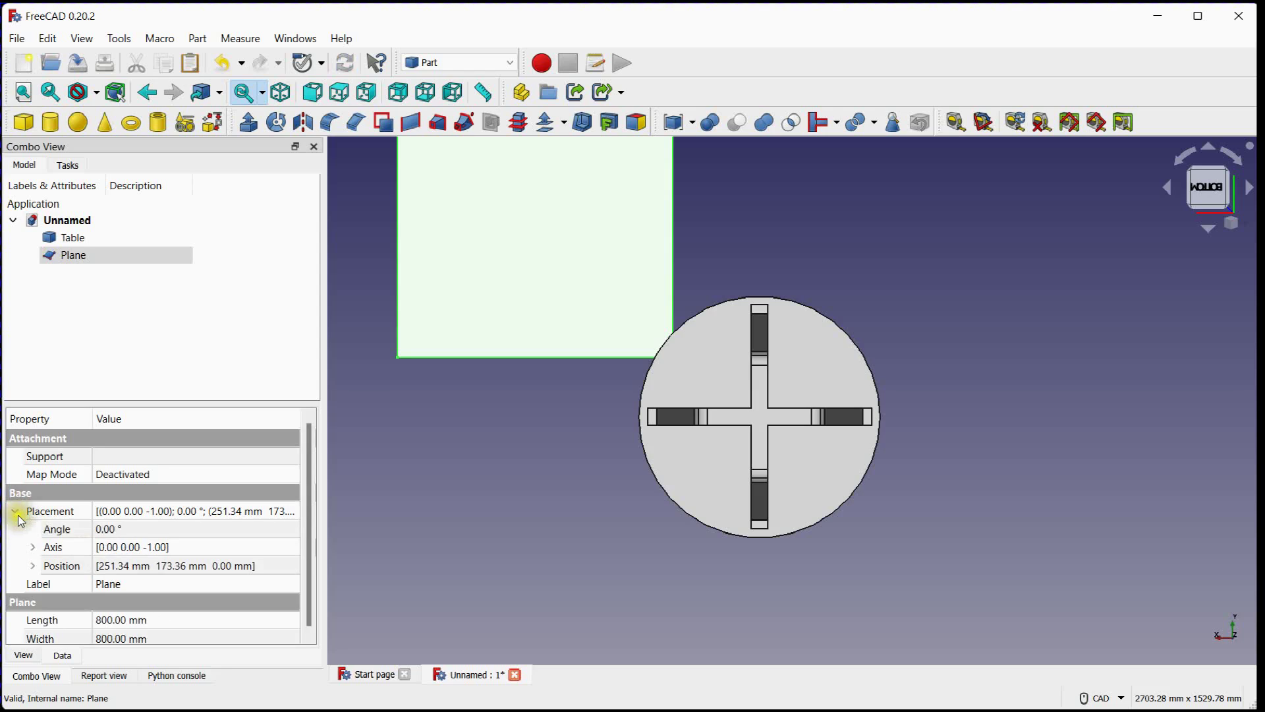
{"action": "left_click", "coordinate": [33, 565]}
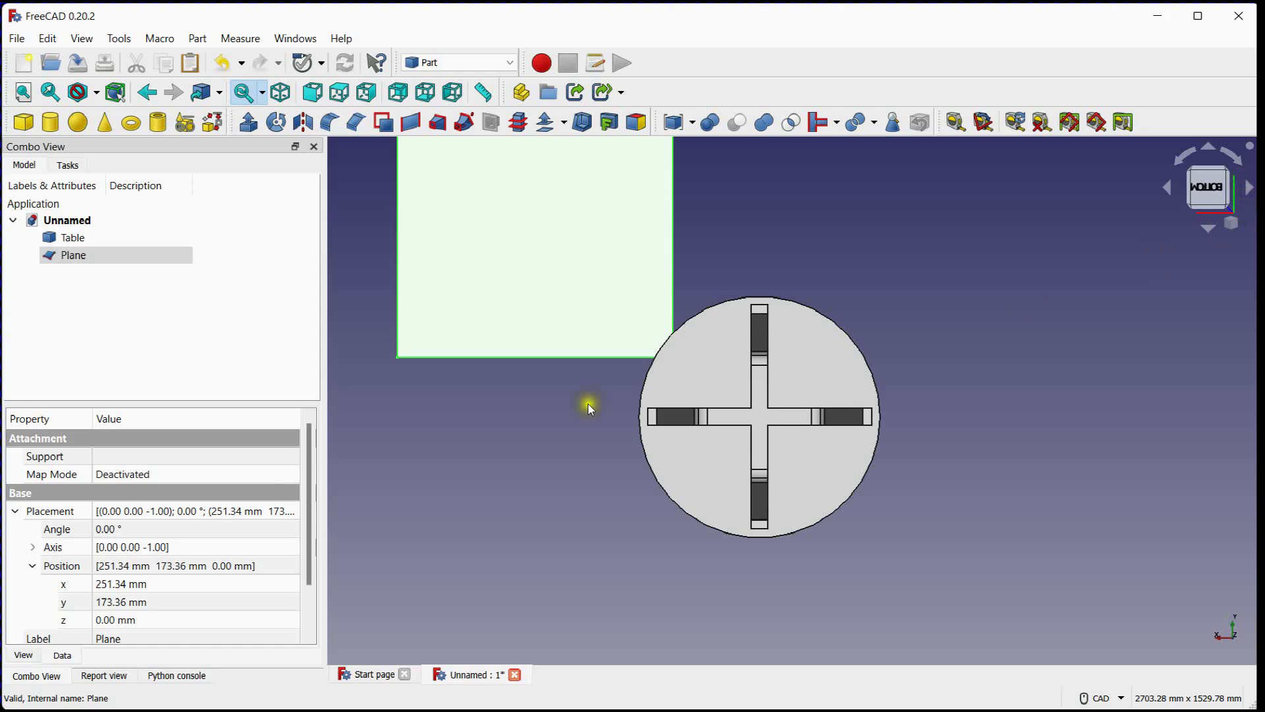
{"action": "left_click", "coordinate": [156, 581]}
{"action": "scroll", "coordinate": [157, 581], "scroll_direction": "down", "scroll_amount": 20}
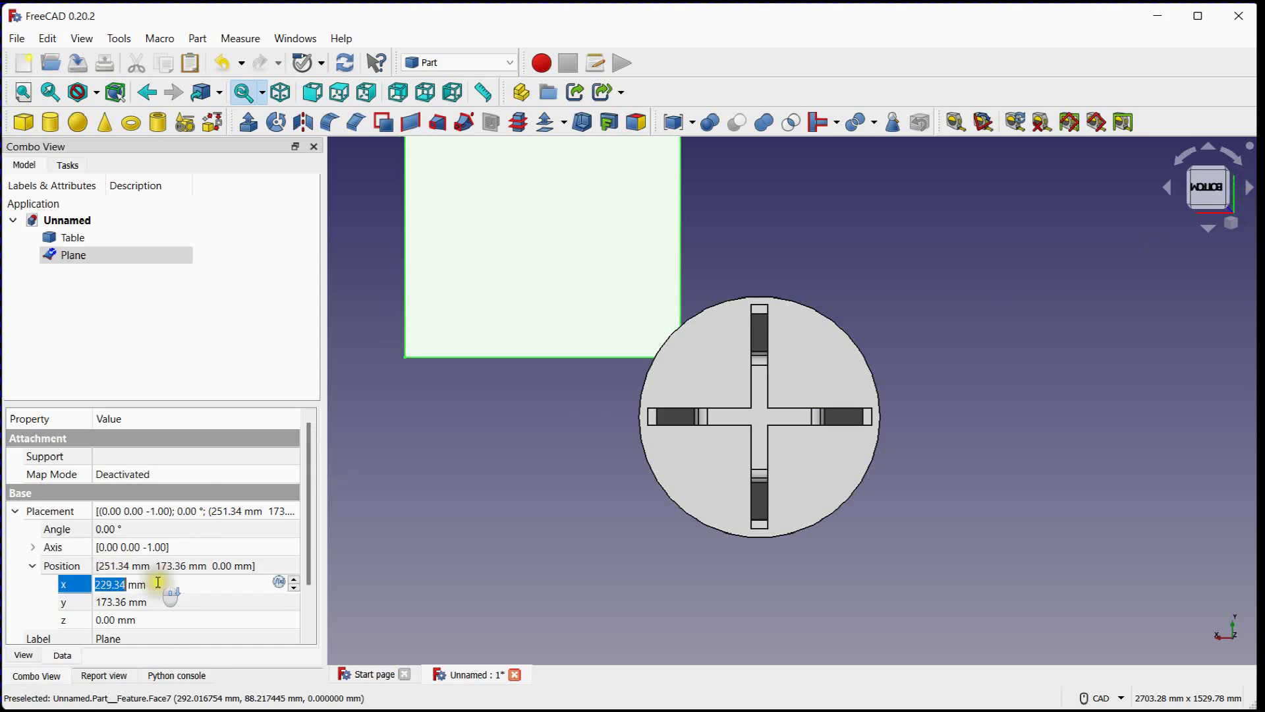
{"action": "scroll", "coordinate": [160, 582], "scroll_direction": "down", "scroll_amount": 20}
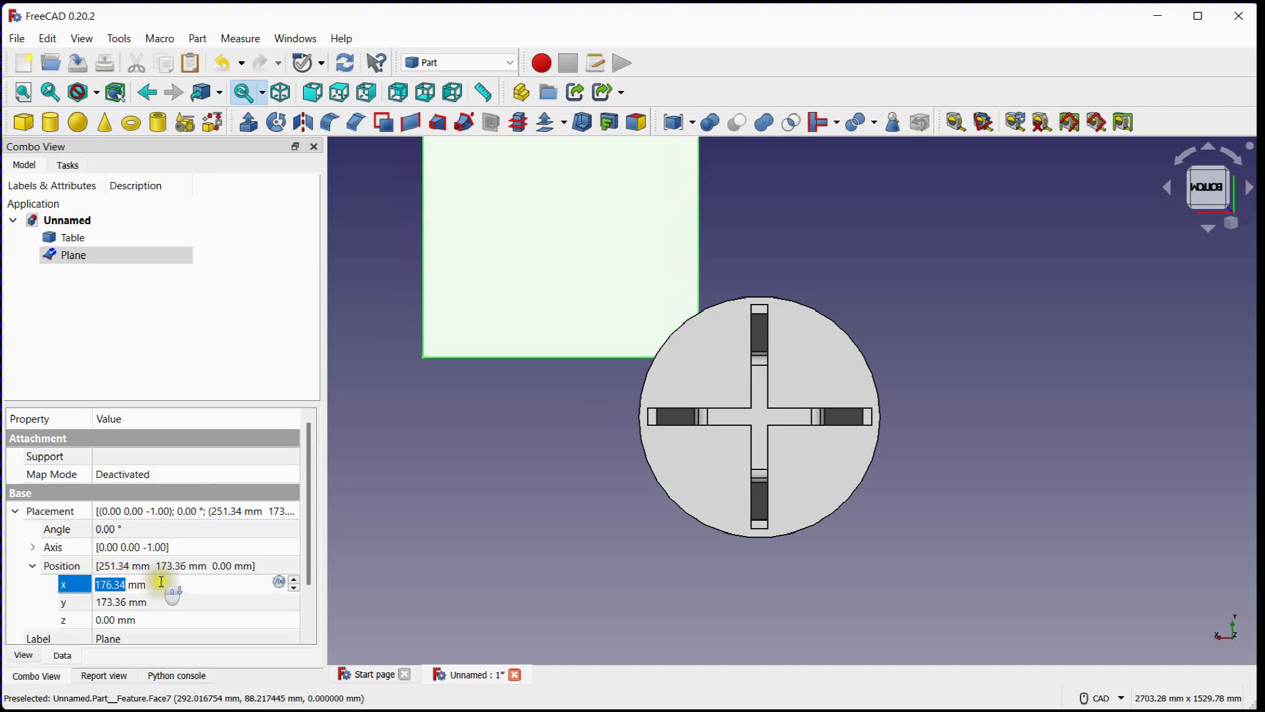
{"action": "scroll", "coordinate": [161, 581], "scroll_direction": "down", "scroll_amount": 20}
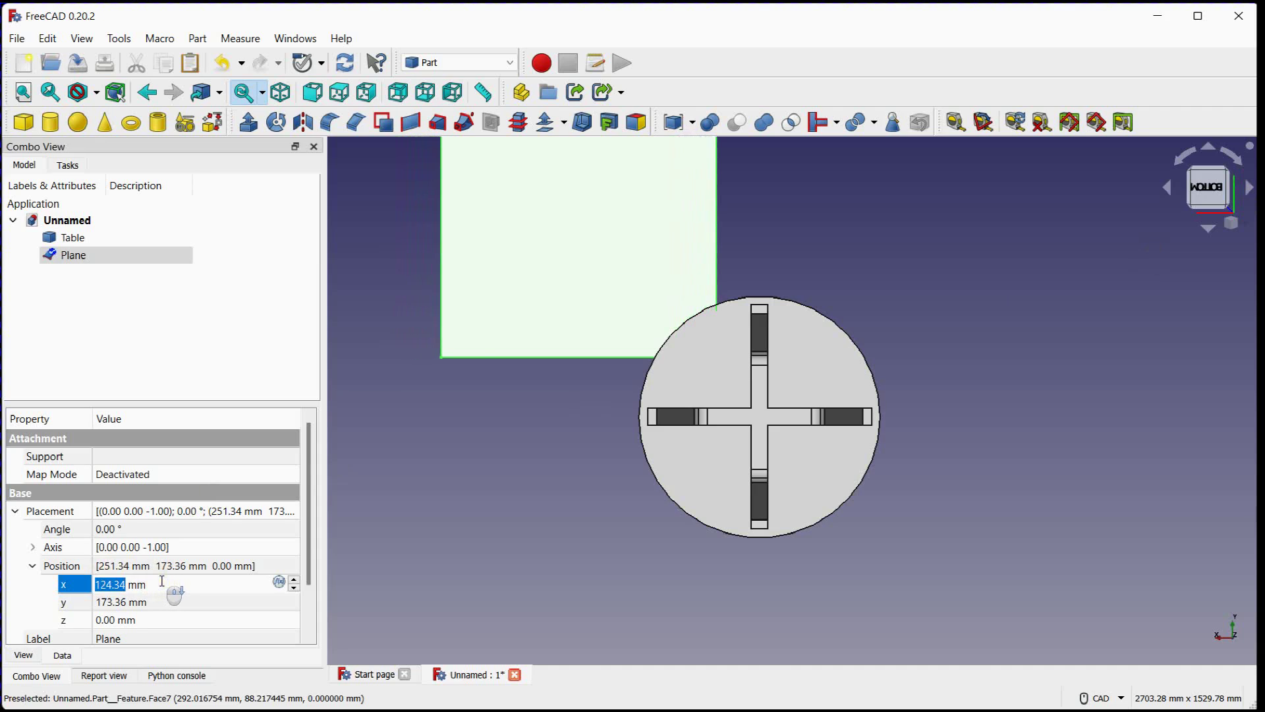
{"action": "type", "text": "0"}
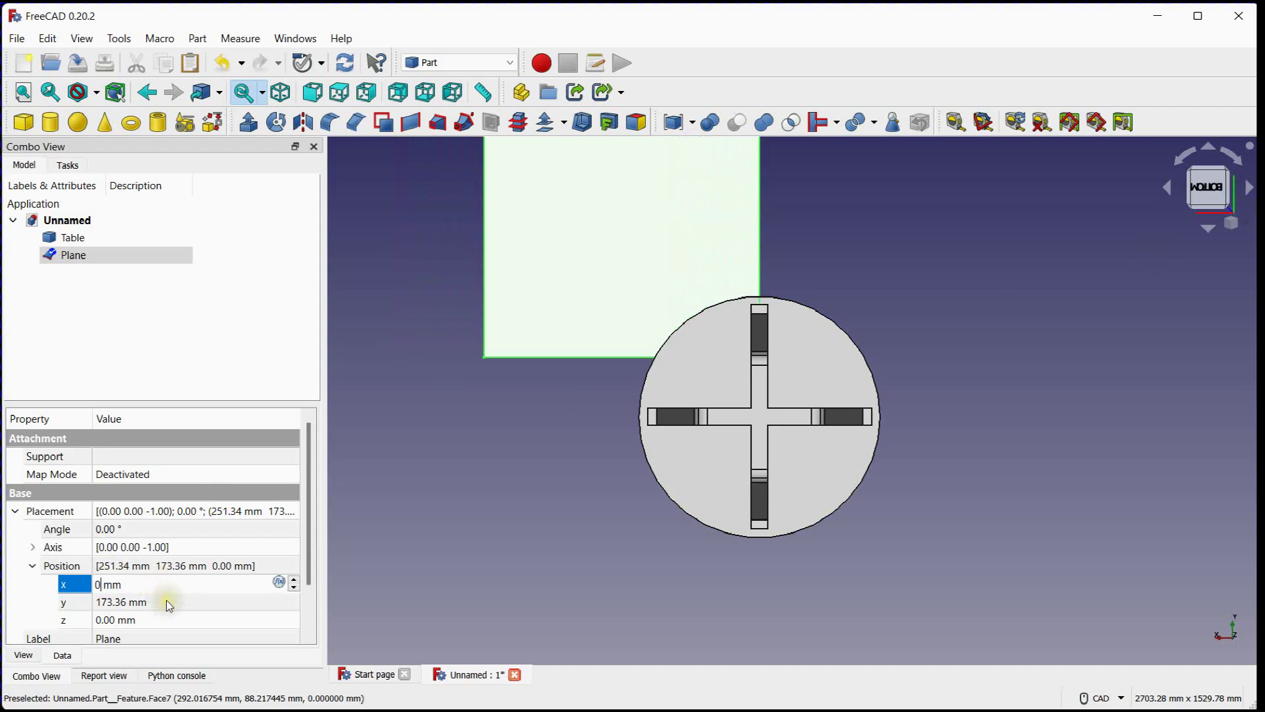
{"action": "left_click", "coordinate": [166, 600]}
Set the Plane's position to x -400 mm and y -400 mm, then orbit to see the legs
{"action": "left_click", "coordinate": [165, 579]}
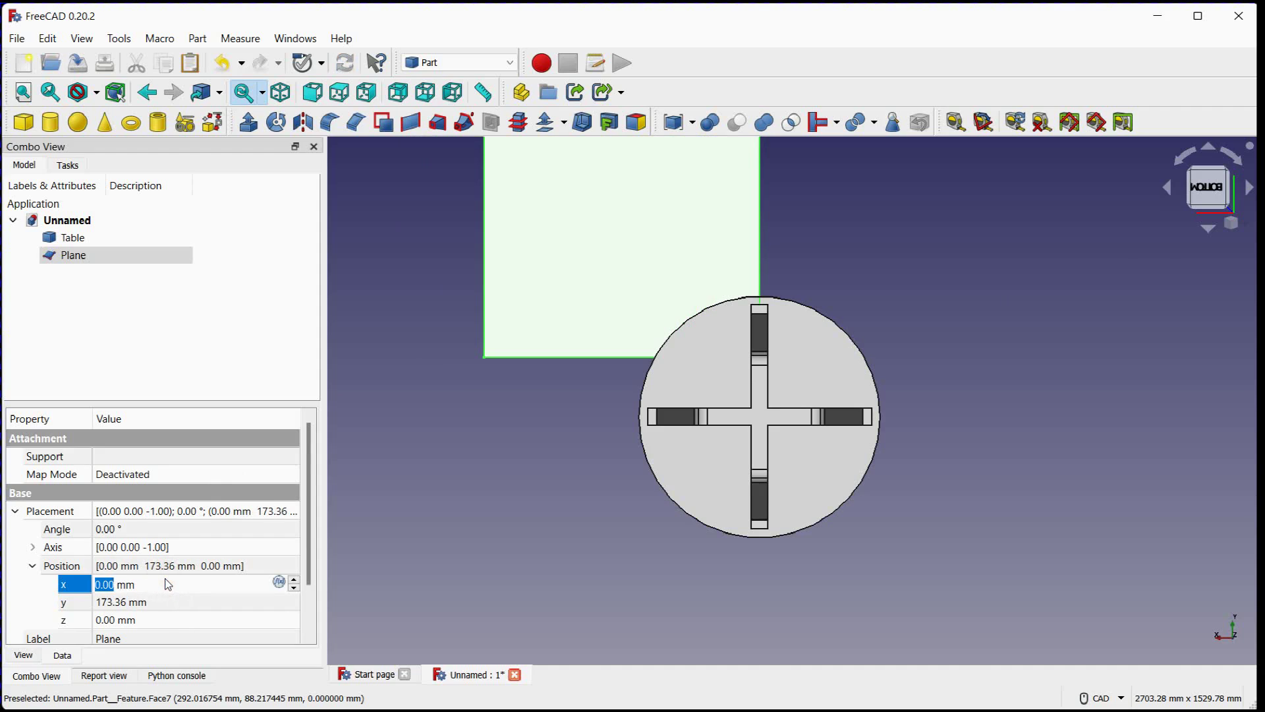
{"action": "type", "text": "-400"}
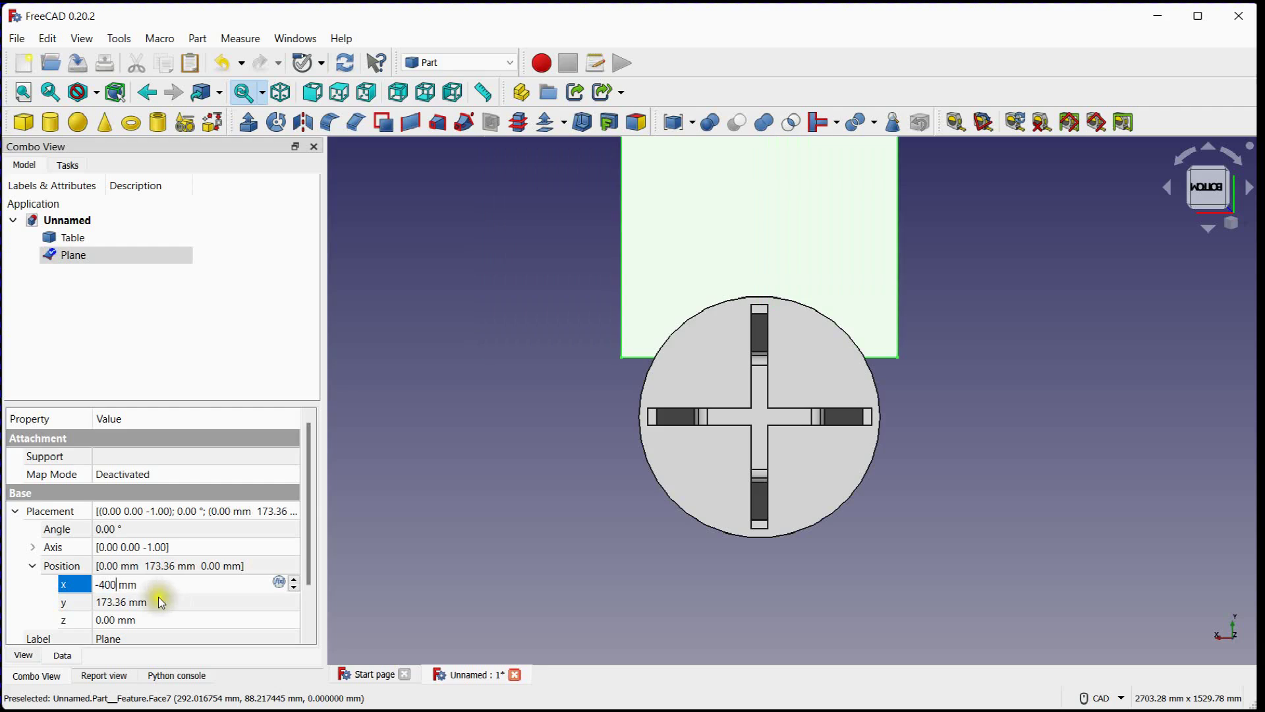
{"action": "left_click", "coordinate": [160, 601]}
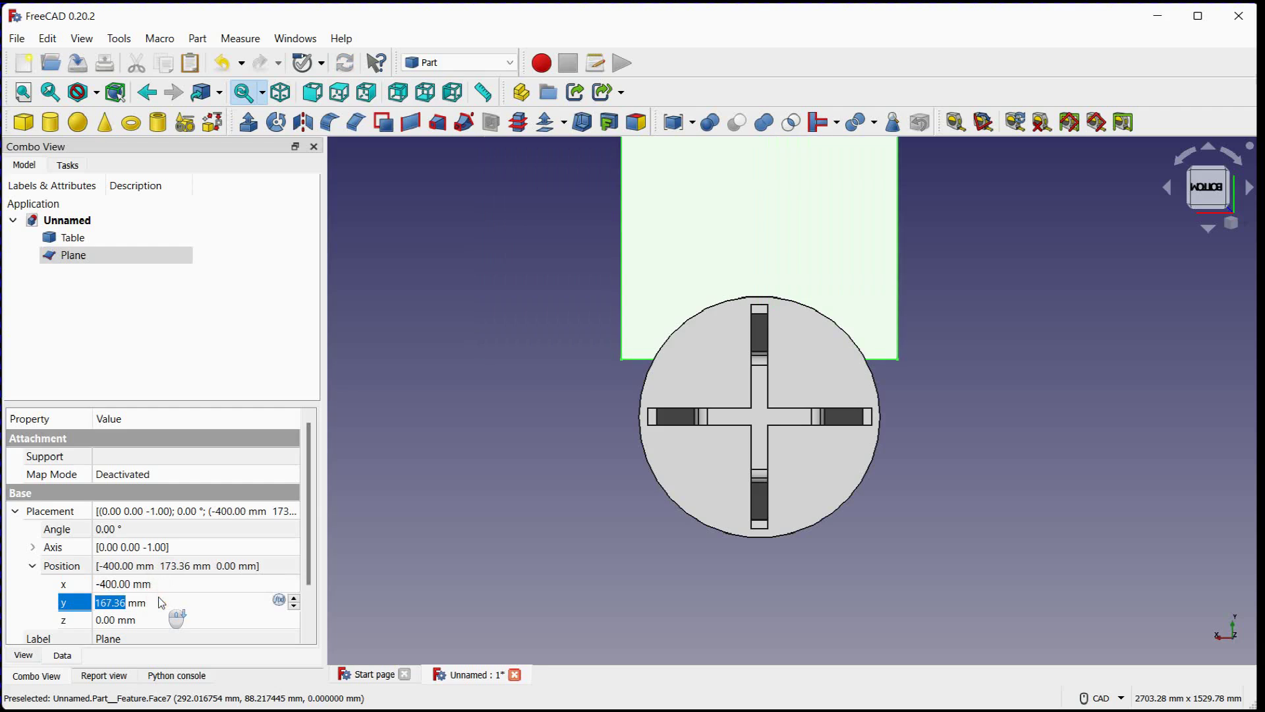
{"action": "type", "text": "0"}
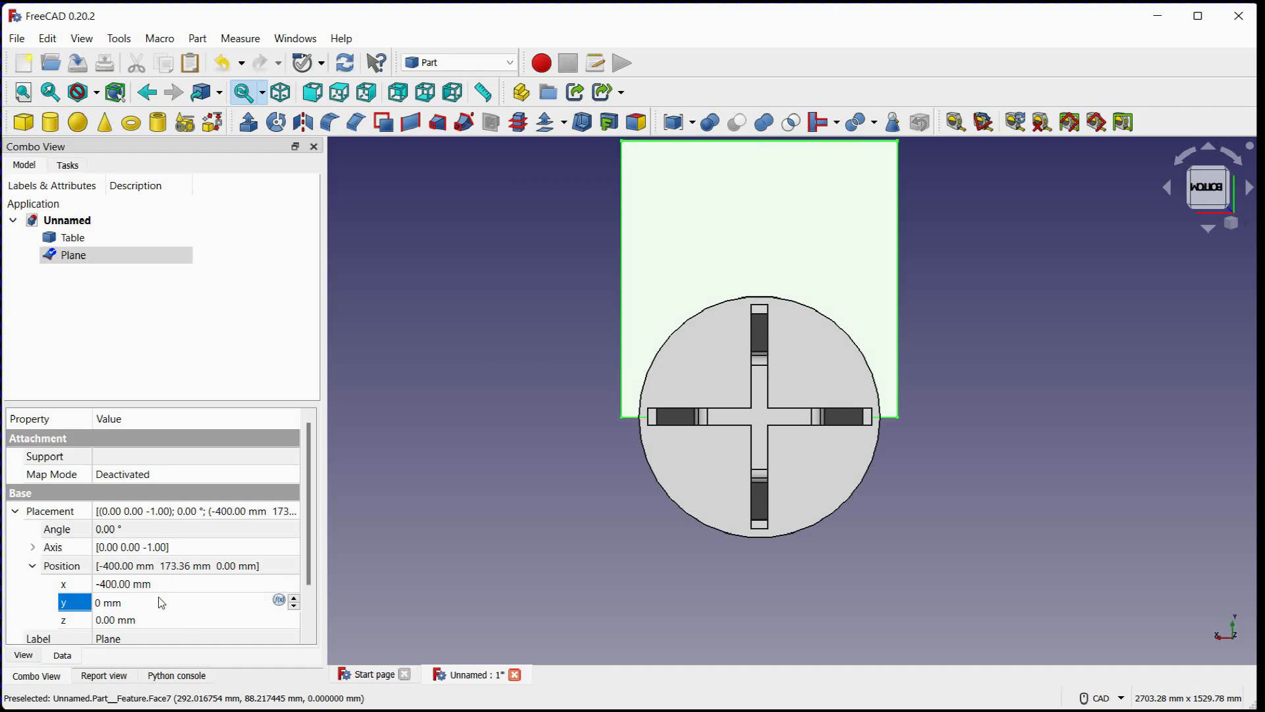
{"action": "type", "text": "-400"}
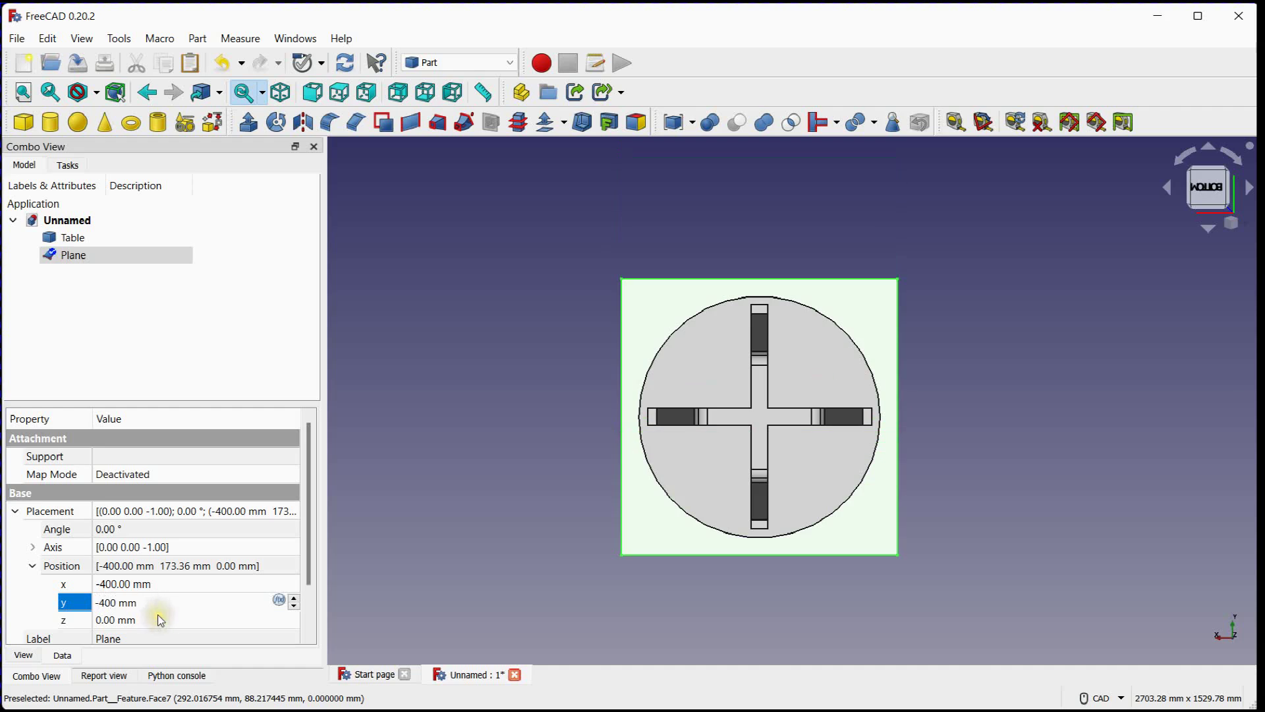
{"action": "mouse_move", "coordinate": [313, 544]}
{"action": "left_mouse_down"}
{"action": "mouse_move", "coordinate": [314, 598]}
{"action": "mouse_move", "coordinate": [308, 530]}
{"action": "left_mouse_up"}
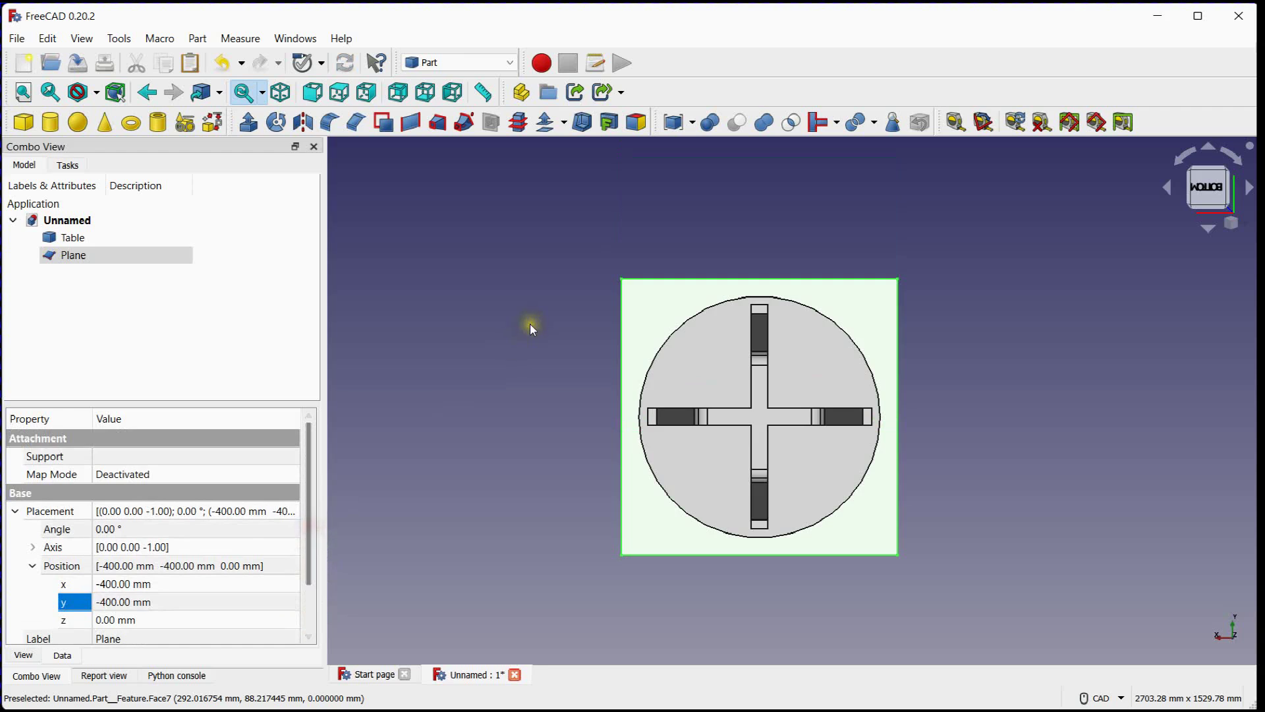
{"action": "middle_click_drag", "start_coordinate": [529, 323], "coordinate": [711, 372]}
Slice the Table apart with the Plane using Split > Slice apart, then view from the right
{"action": "left_click", "coordinate": [509, 326]}
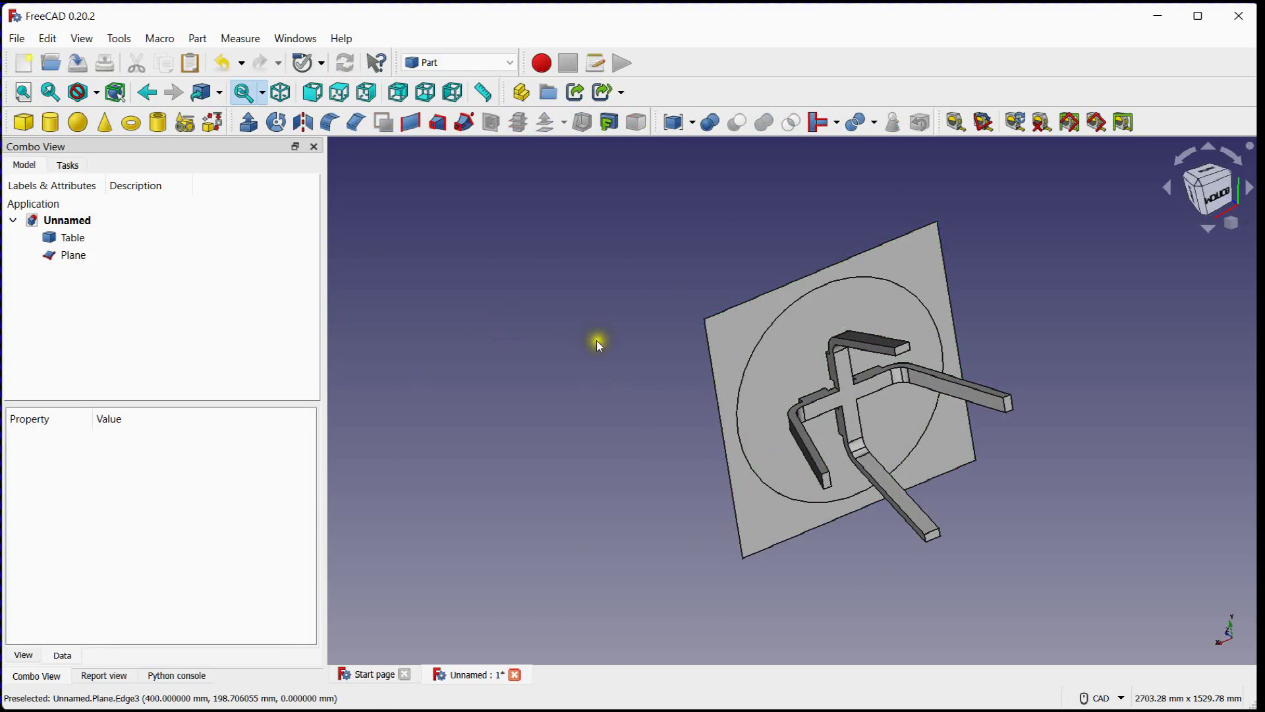
{"action": "middle_click_drag", "start_coordinate": [597, 341], "coordinate": [446, 360]}
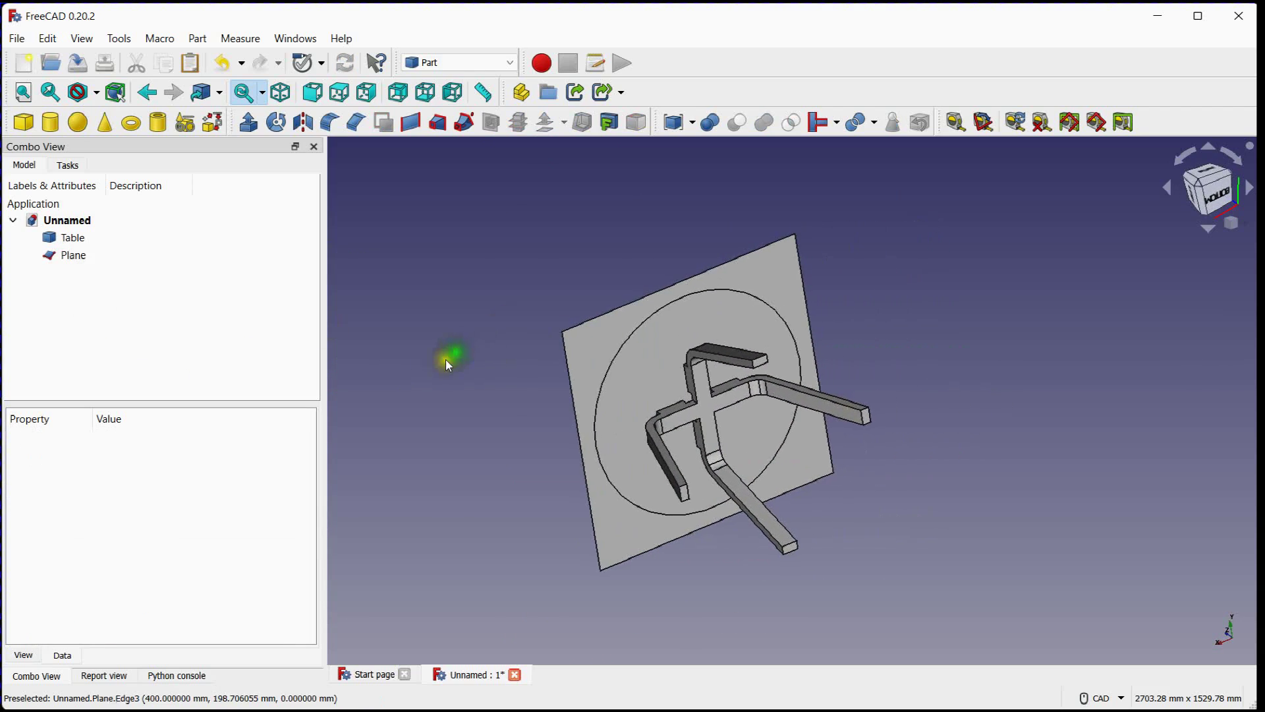
{"action": "left_click", "coordinate": [79, 241]}
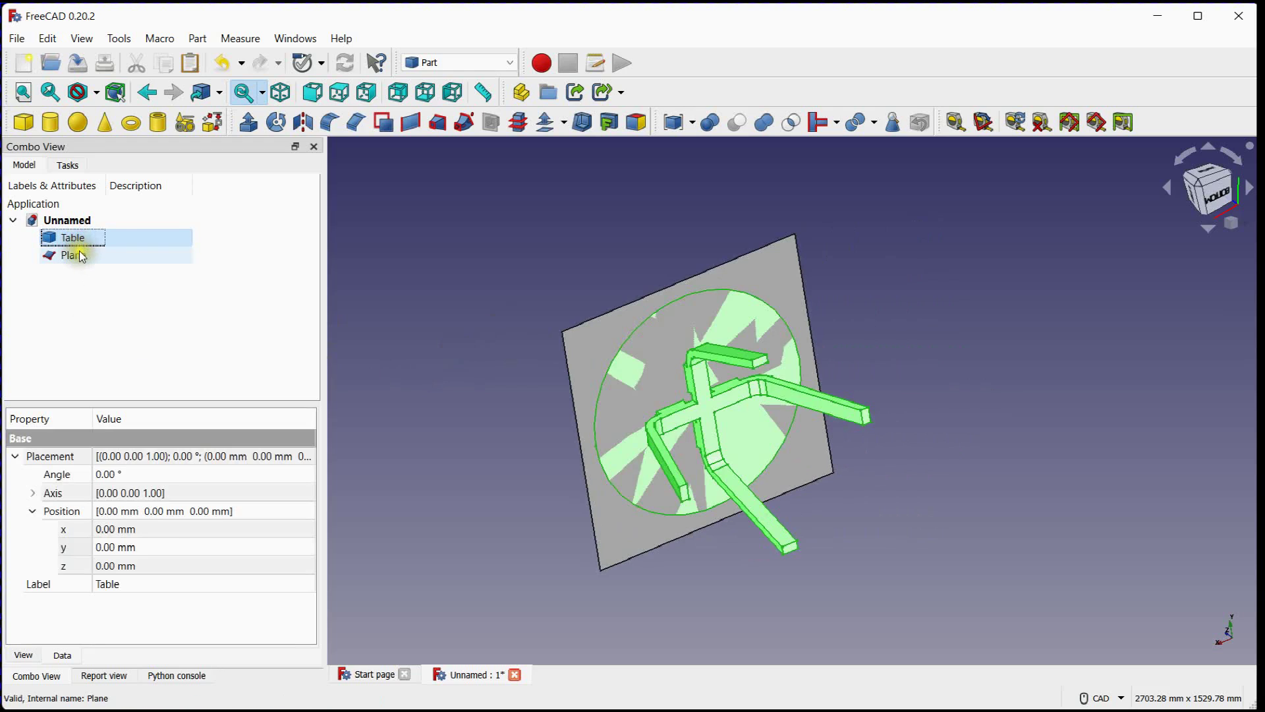
{"action": "left_click", "coordinate": [73, 255], "text": "ctrl"}
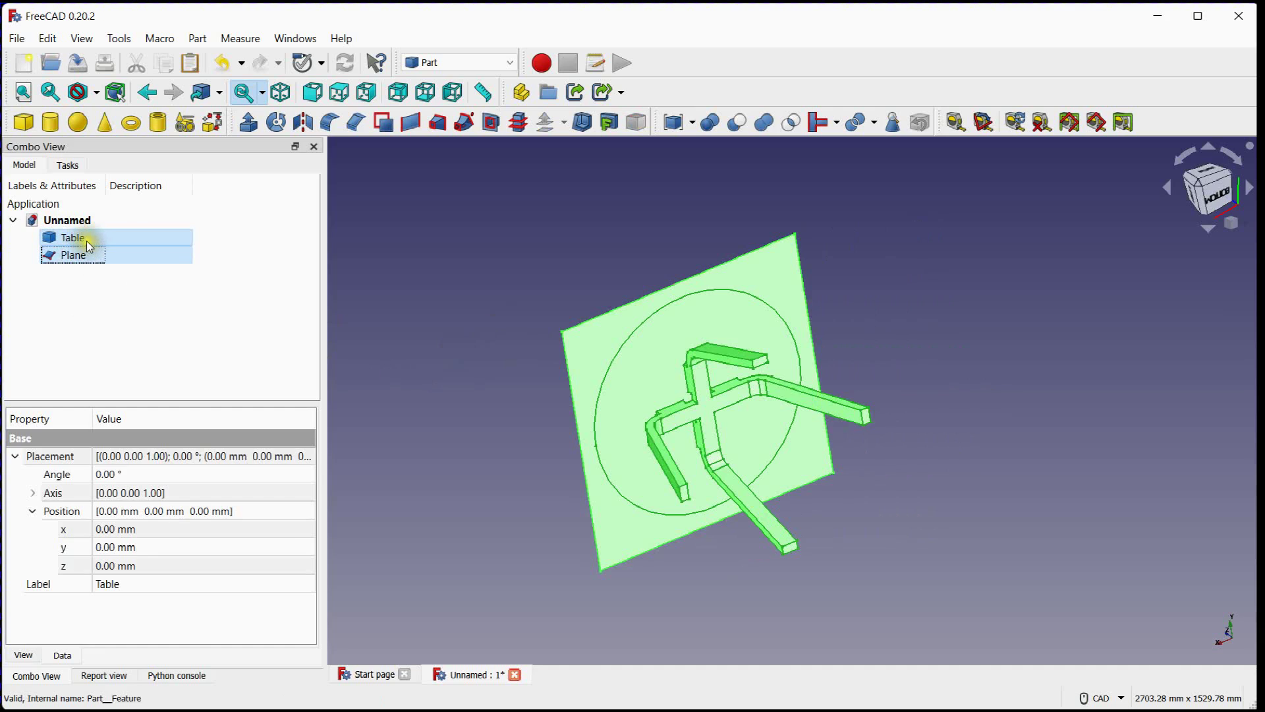
{"action": "left_click", "coordinate": [874, 122]}
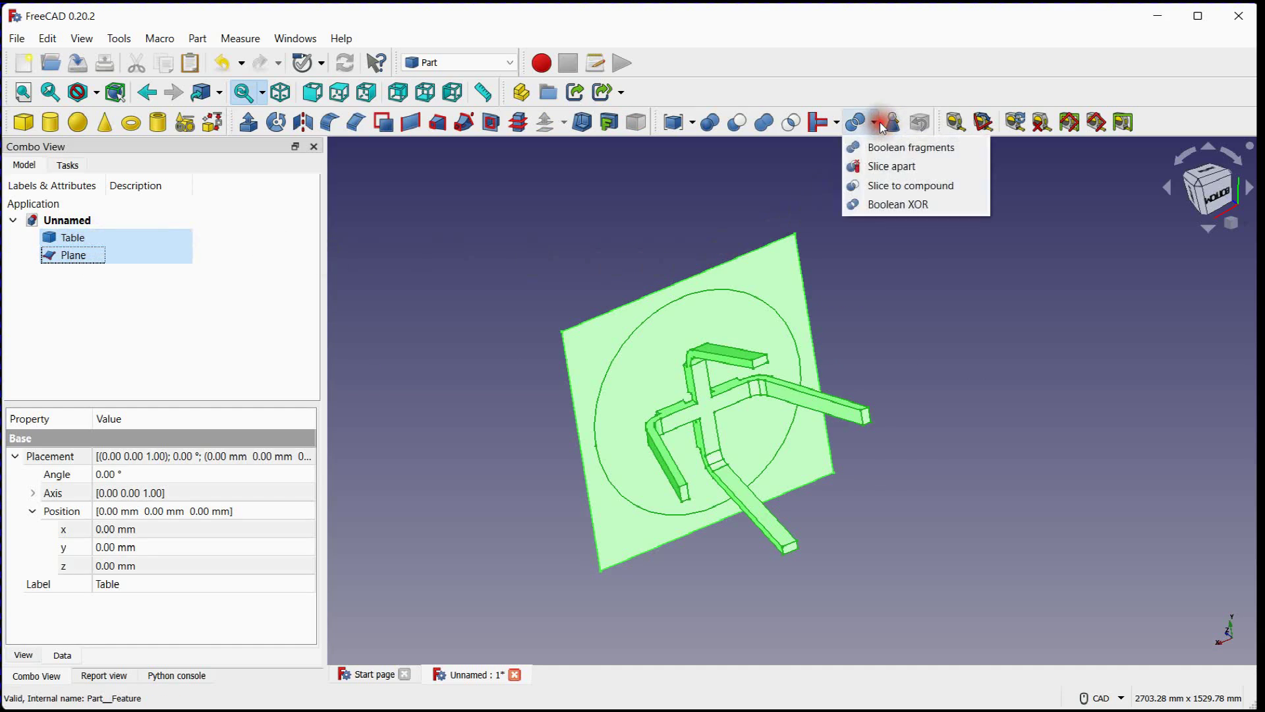
{"action": "left_click", "coordinate": [894, 167]}
{"action": "middle_click_drag", "start_coordinate": [587, 232], "coordinate": [1101, 237]}
{"action": "left_click", "coordinate": [1209, 188]}
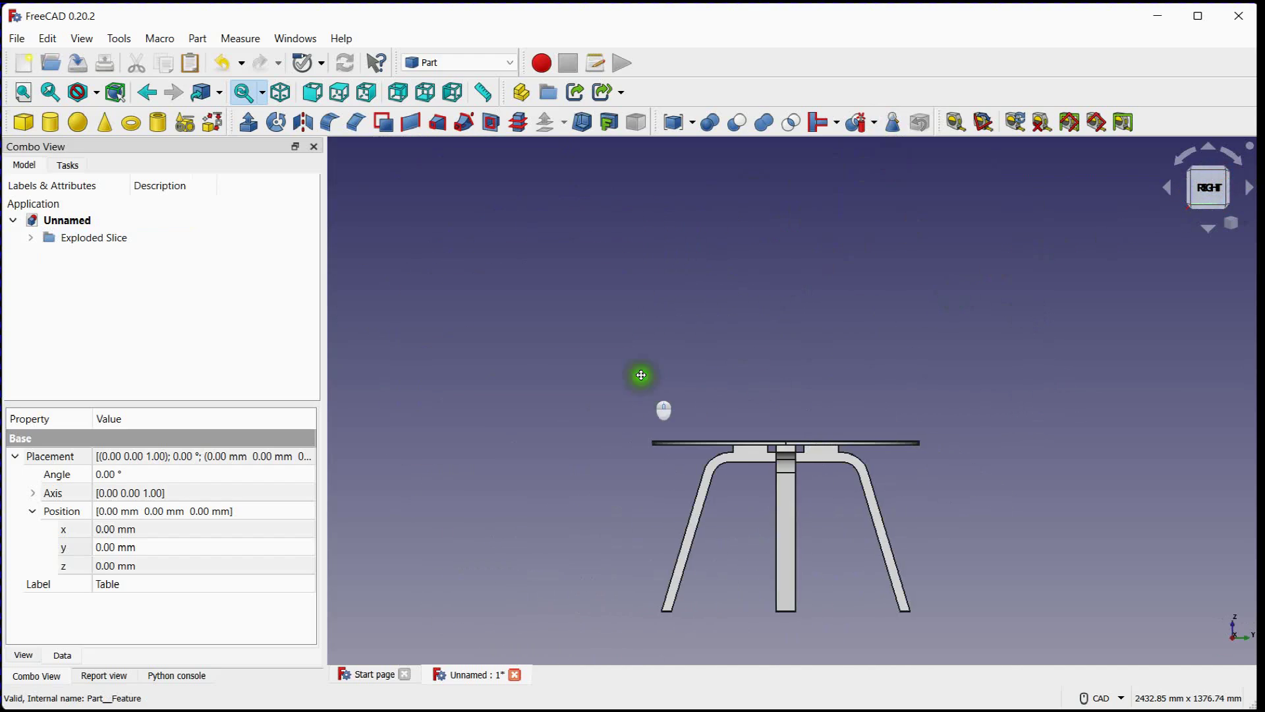
Expand Exploded Slice and select Slice.1 (tabletop) and Slice.0 (legs) to identify each
{"action": "middle_click_drag", "start_coordinate": [641, 376], "coordinate": [612, 307]}
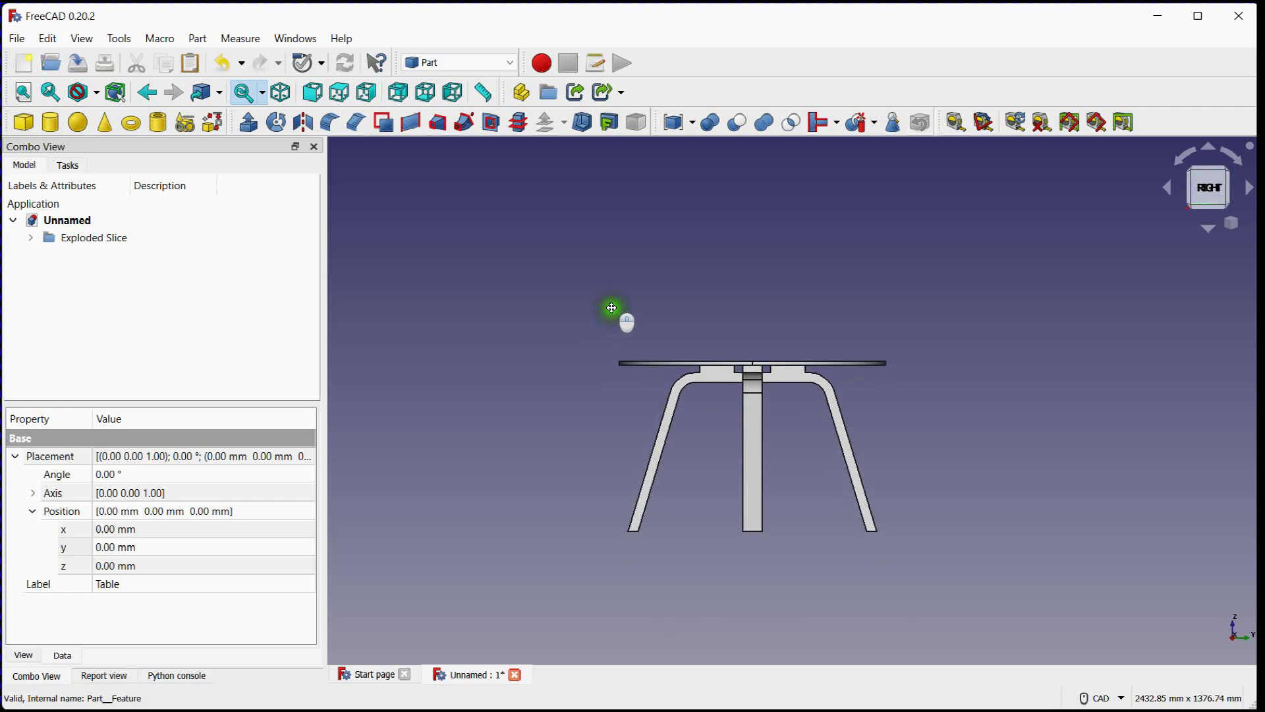
{"action": "left_click", "coordinate": [29, 238]}
{"action": "scroll", "coordinate": [686, 370], "scroll_direction": "up", "scroll_amount": 3}
{"action": "scroll", "coordinate": [466, 246], "scroll_direction": "down", "scroll_amount": 2}
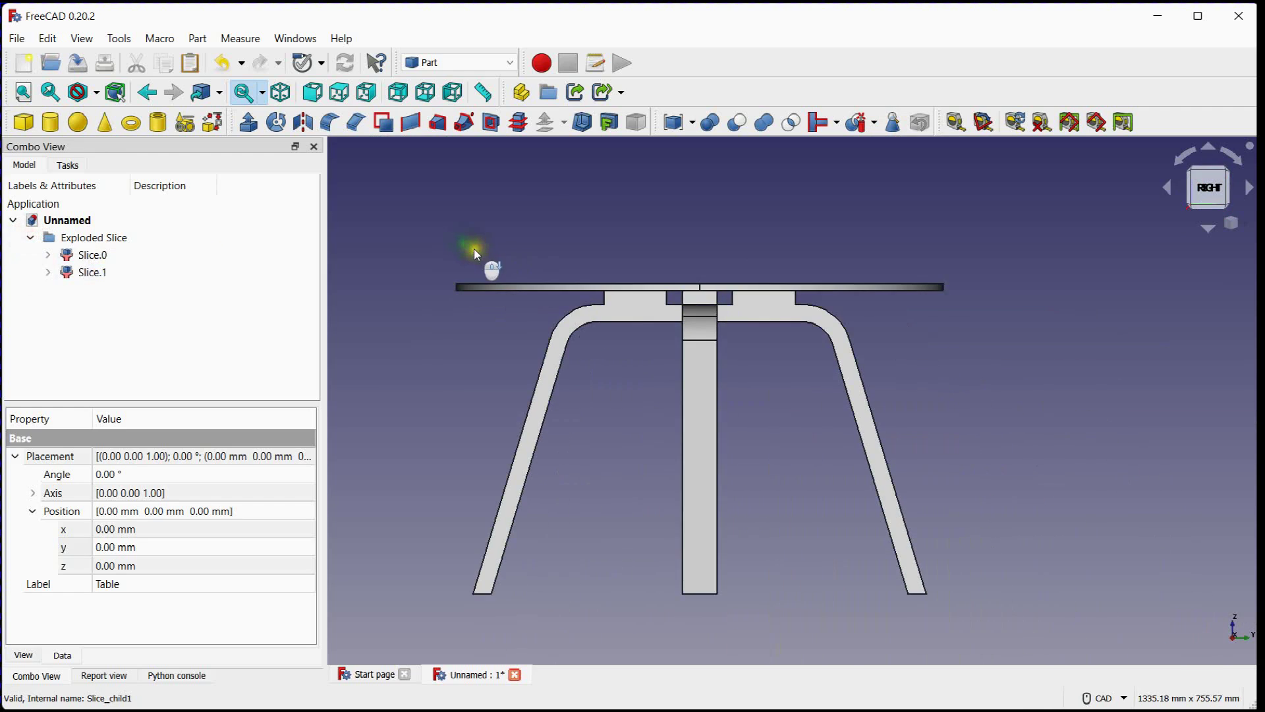
{"action": "scroll", "coordinate": [544, 254], "scroll_direction": "down", "scroll_amount": 2}
{"action": "left_click", "coordinate": [111, 272]}
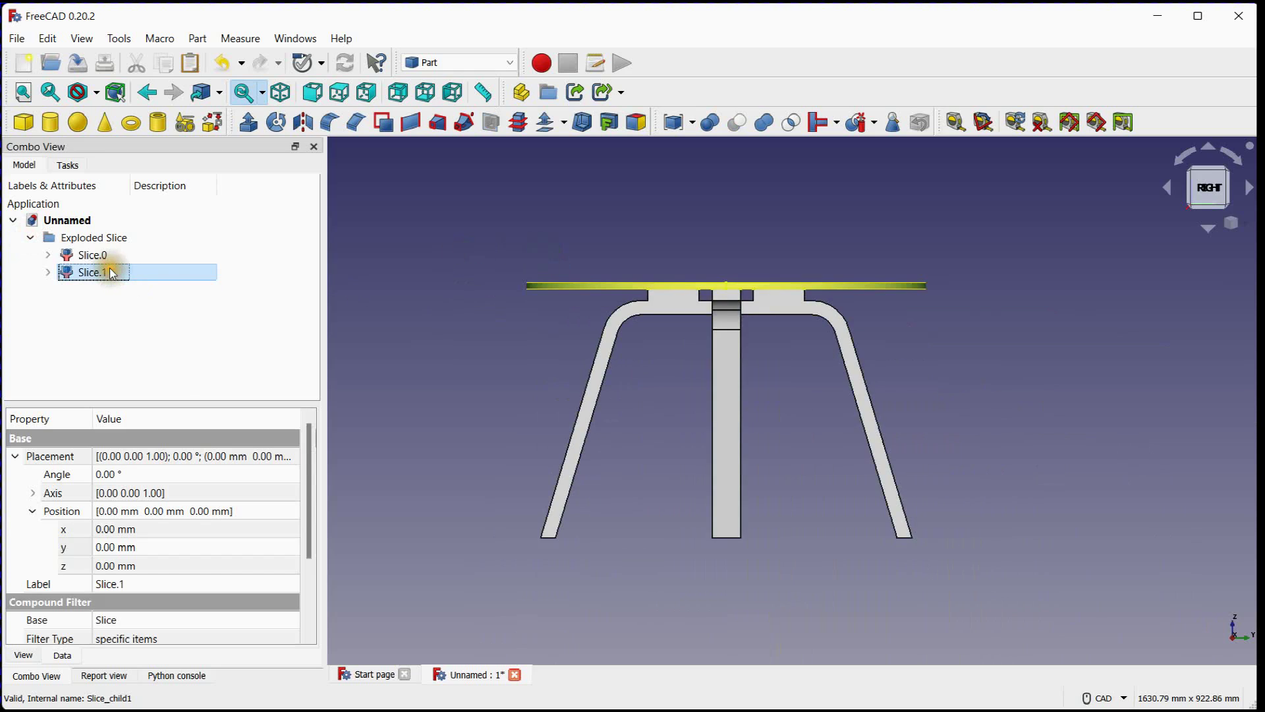
{"action": "middle_click_drag", "start_coordinate": [790, 257], "coordinate": [797, 325]}
{"action": "left_click", "coordinate": [120, 253]}
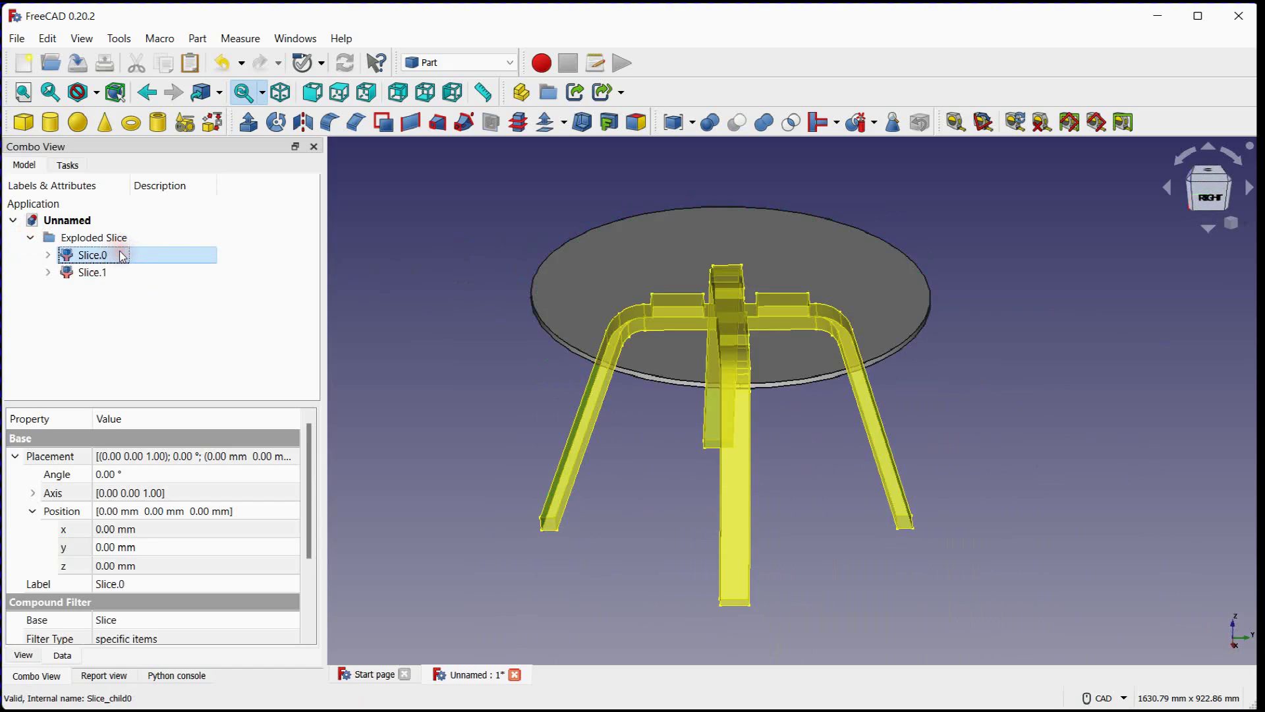
{"action": "left_click", "coordinate": [463, 279]}
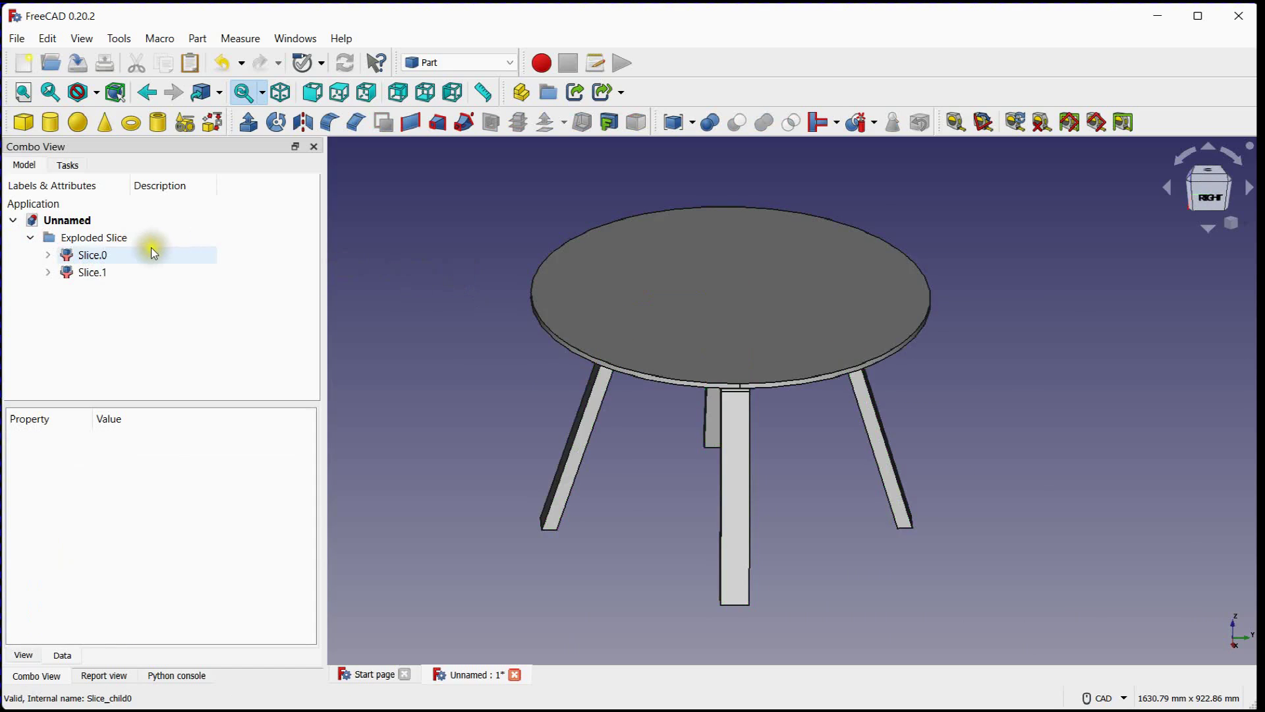
Give the tabletop Slice.1 a red shape colour through its Appearance settings
{"action": "left_click", "coordinate": [102, 274]}
{"action": "right_click", "coordinate": [101, 273]}
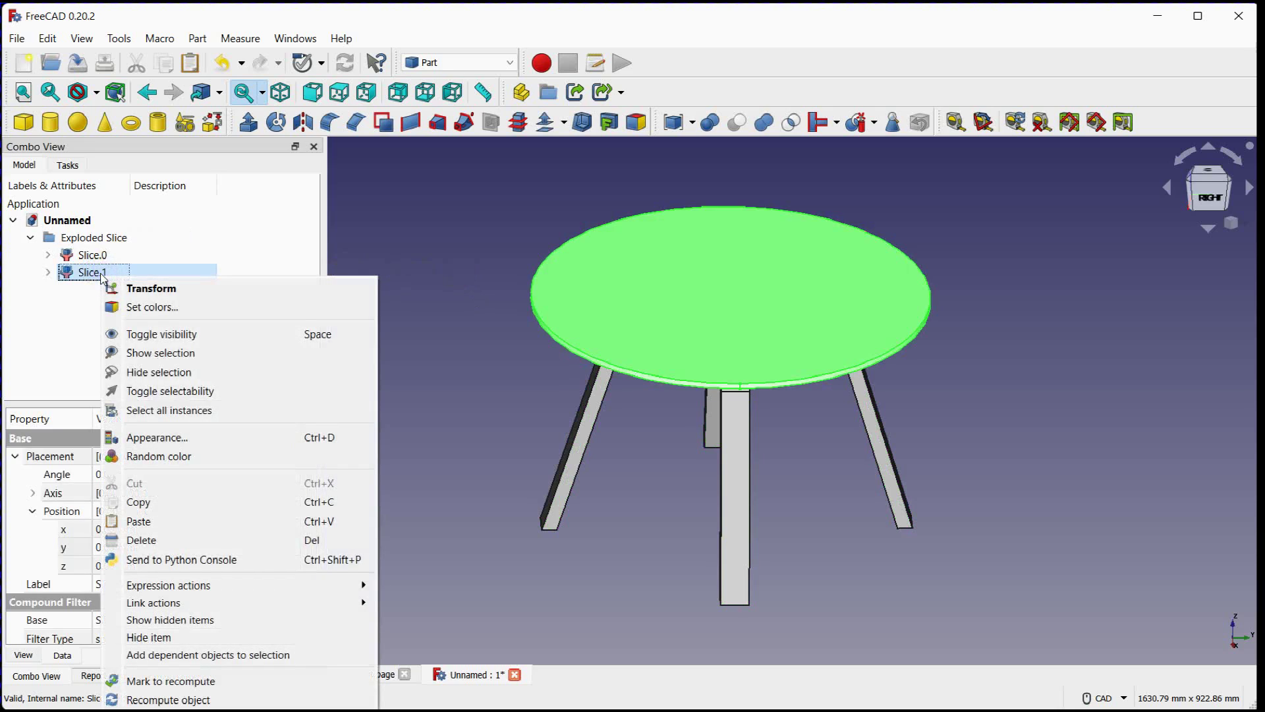
{"action": "left_click", "coordinate": [184, 439]}
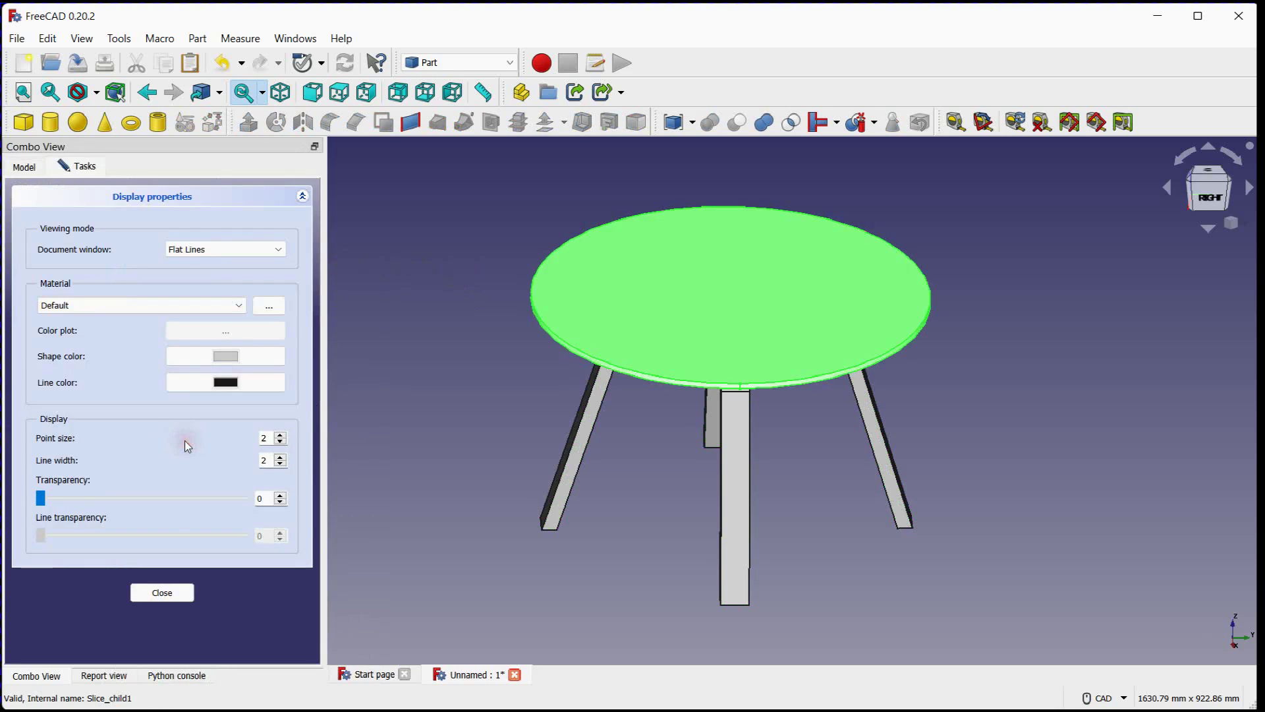
{"action": "left_click", "coordinate": [215, 355]}
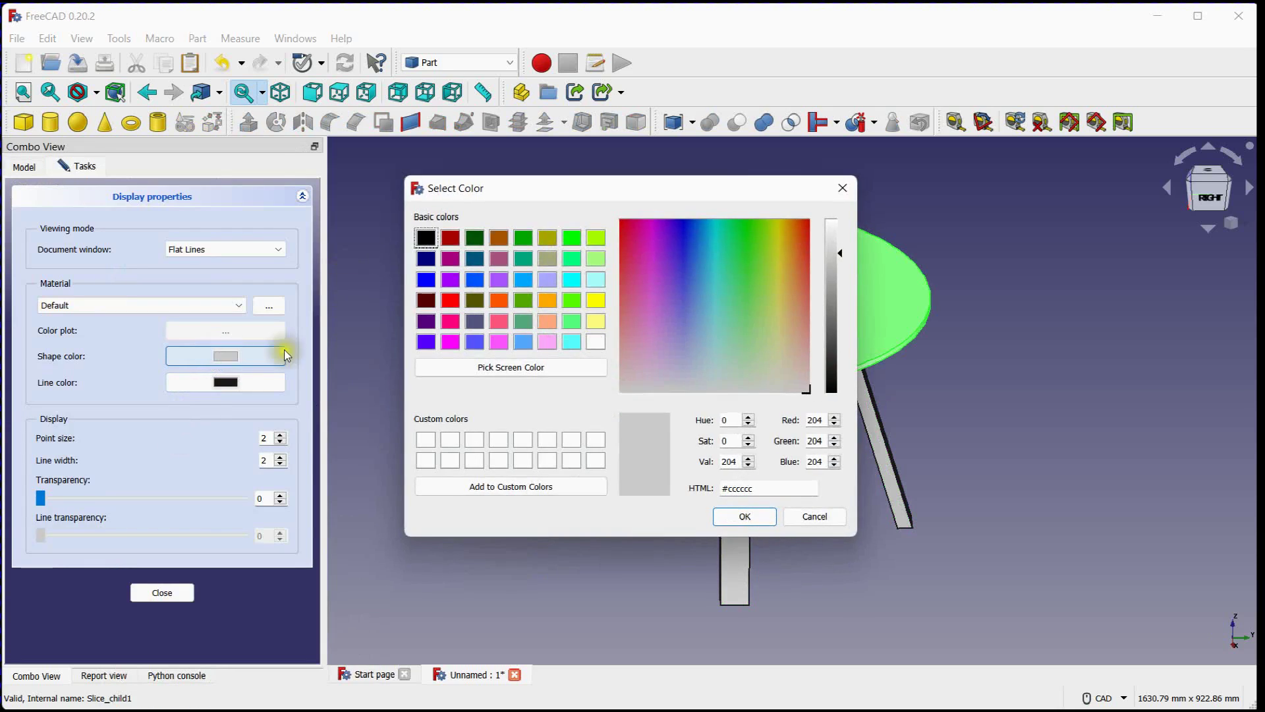
{"action": "left_click", "coordinate": [450, 300]}
{"action": "left_click", "coordinate": [746, 517]}
{"action": "left_click", "coordinate": [162, 593]}
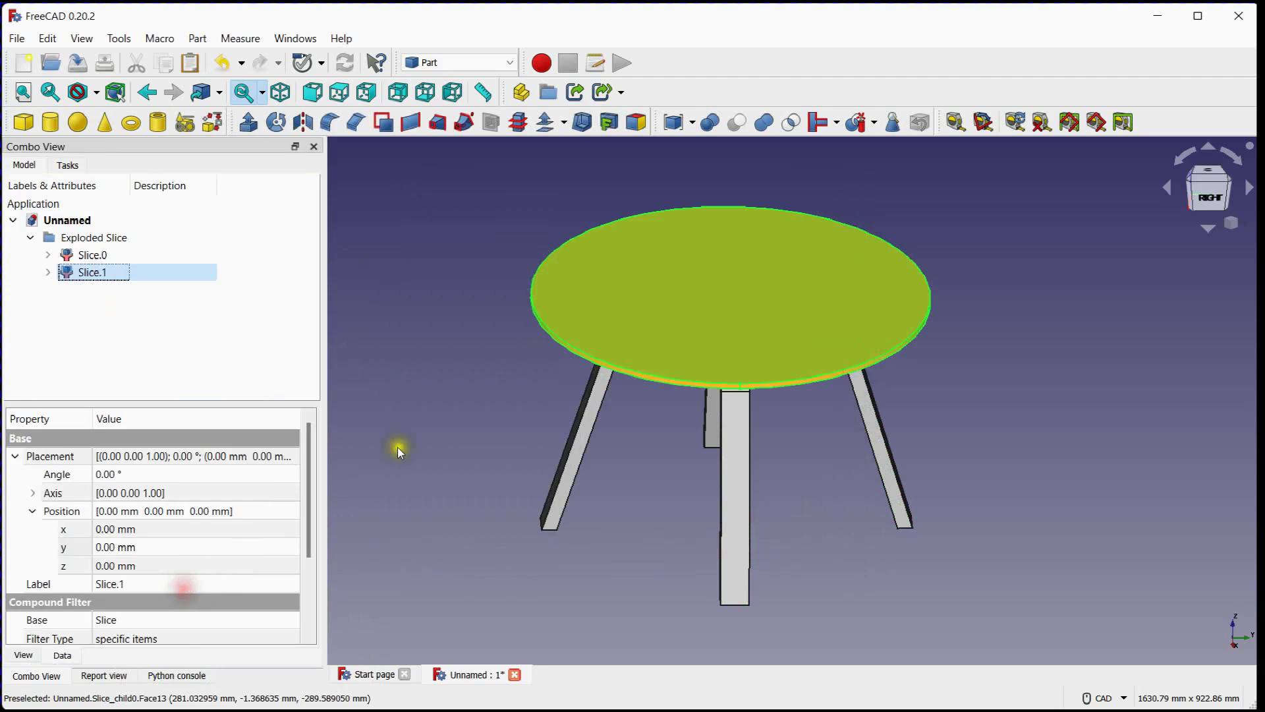
{"action": "left_click", "coordinate": [525, 387]}
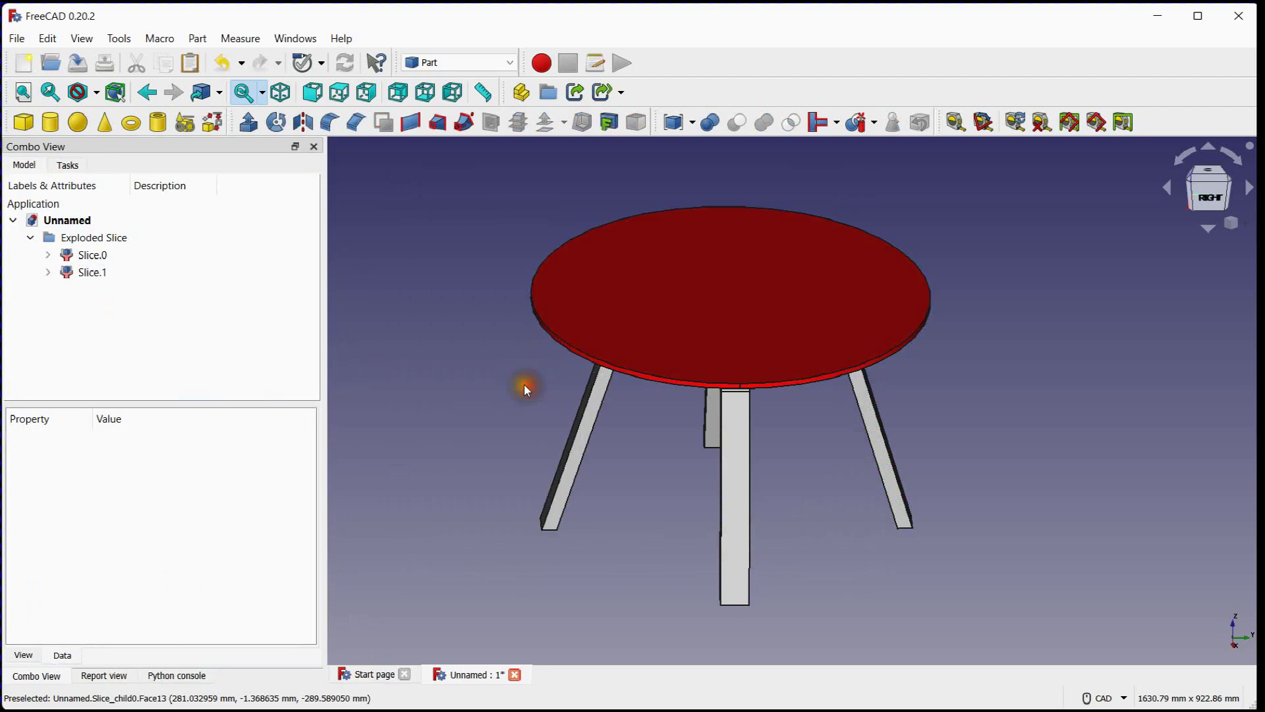
{"action": "left_click", "coordinate": [84, 254]}
Set the legs' Slice.0 shape colour to blue in the Appearance dialog
{"action": "right_click", "coordinate": [85, 257]}
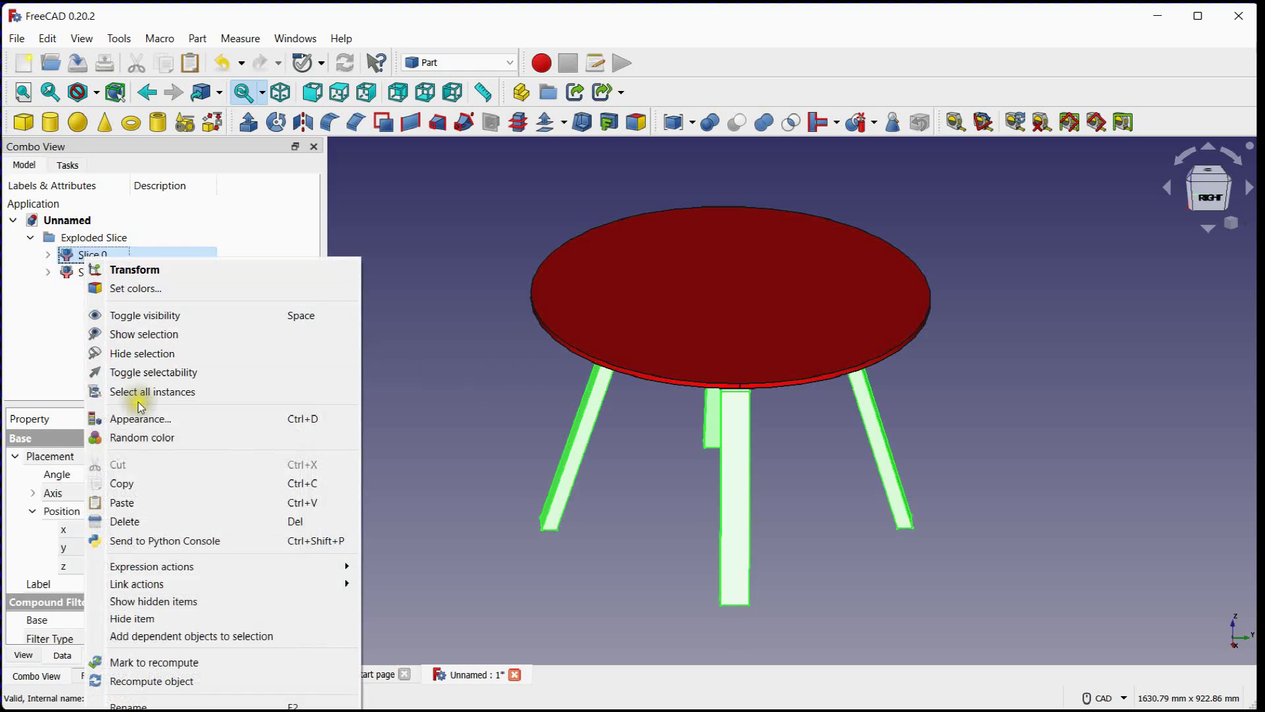
{"action": "left_click", "coordinate": [148, 418]}
{"action": "left_click", "coordinate": [219, 355]}
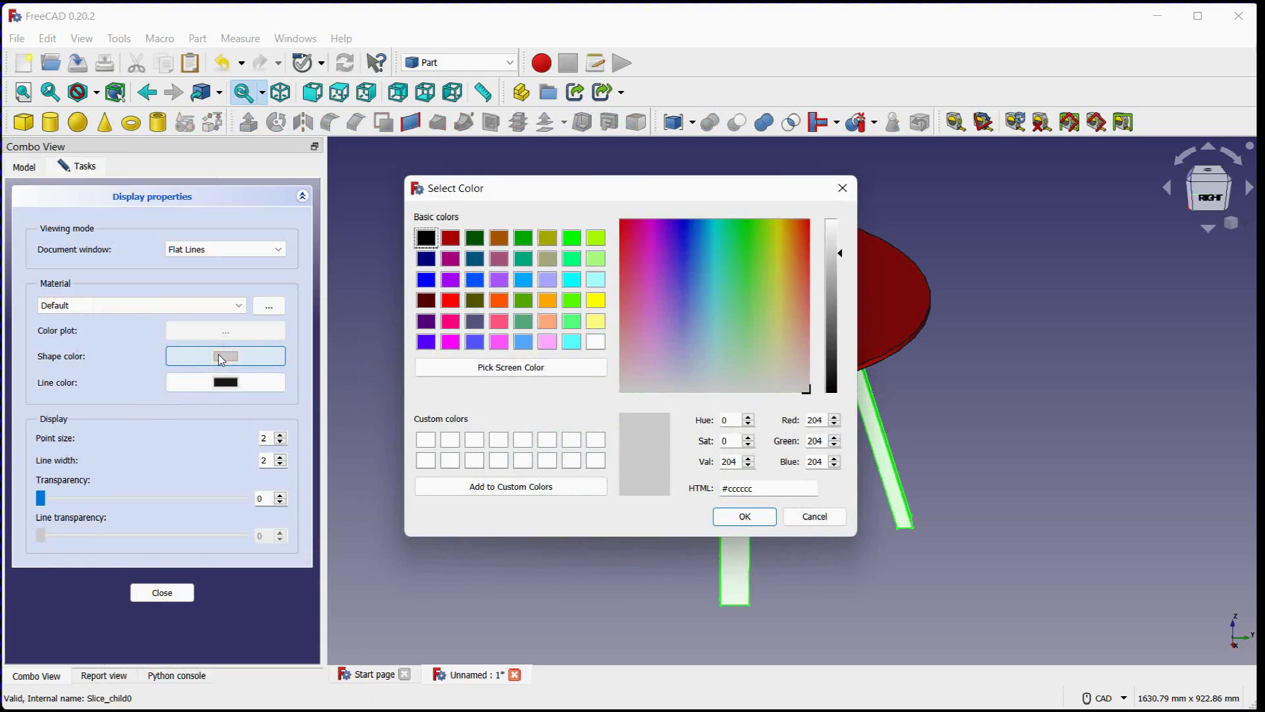
{"action": "left_click", "coordinate": [425, 279]}
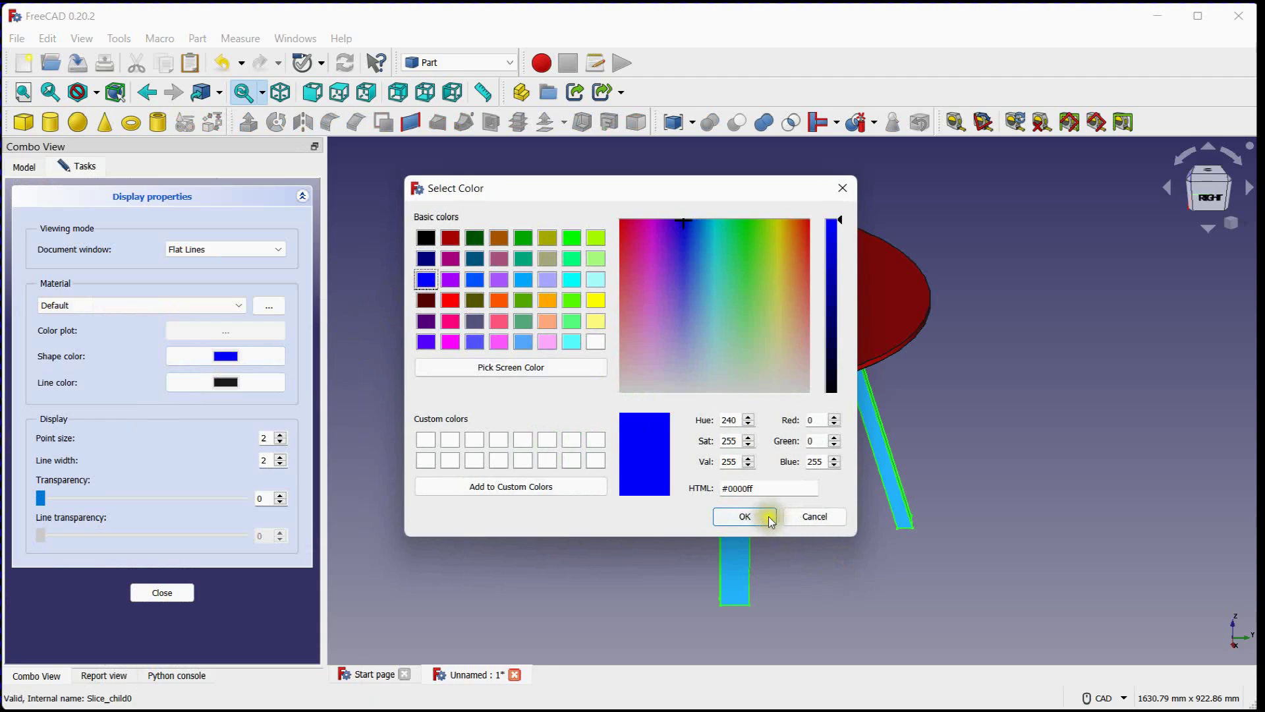
{"action": "left_click", "coordinate": [745, 516]}
{"action": "left_click", "coordinate": [162, 592]}
{"action": "left_click", "coordinate": [559, 424]}
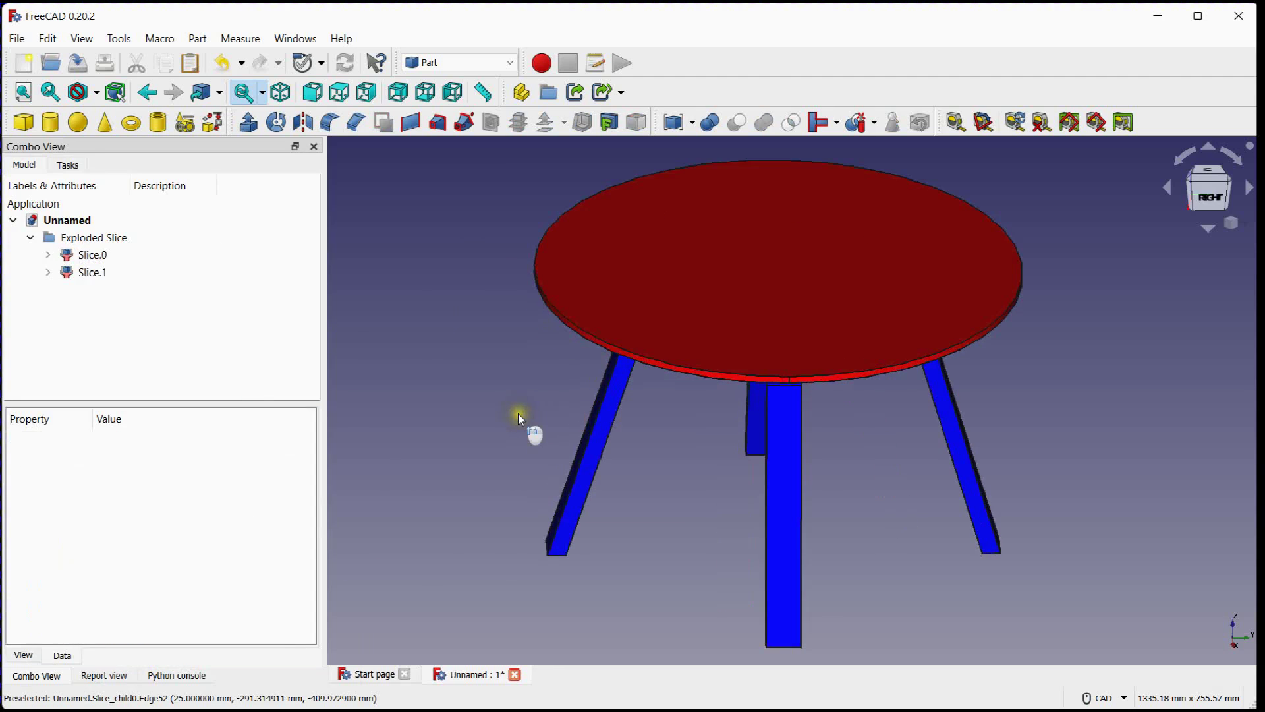
{"action": "left_click", "coordinate": [99, 273]}
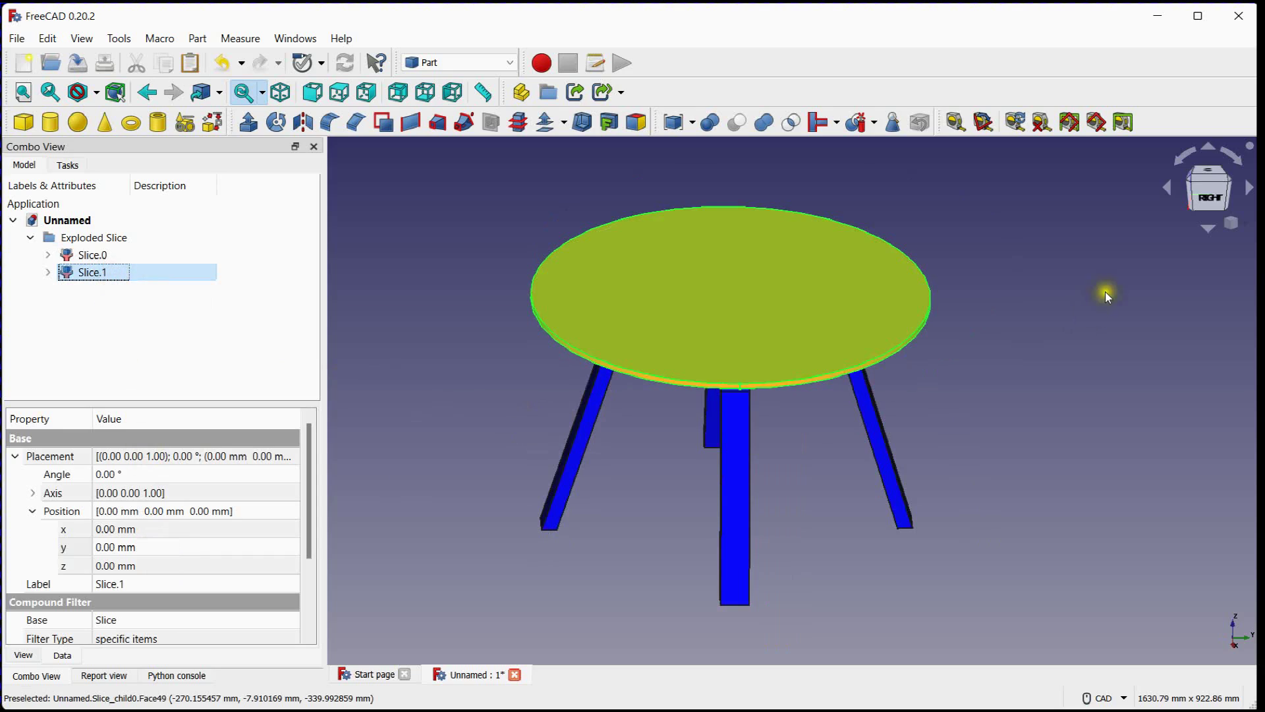
In Right view, lift the red Slice.1 tabletop about 100 mm along Z, clear of the blue legs
{"action": "left_click", "coordinate": [1209, 196]}
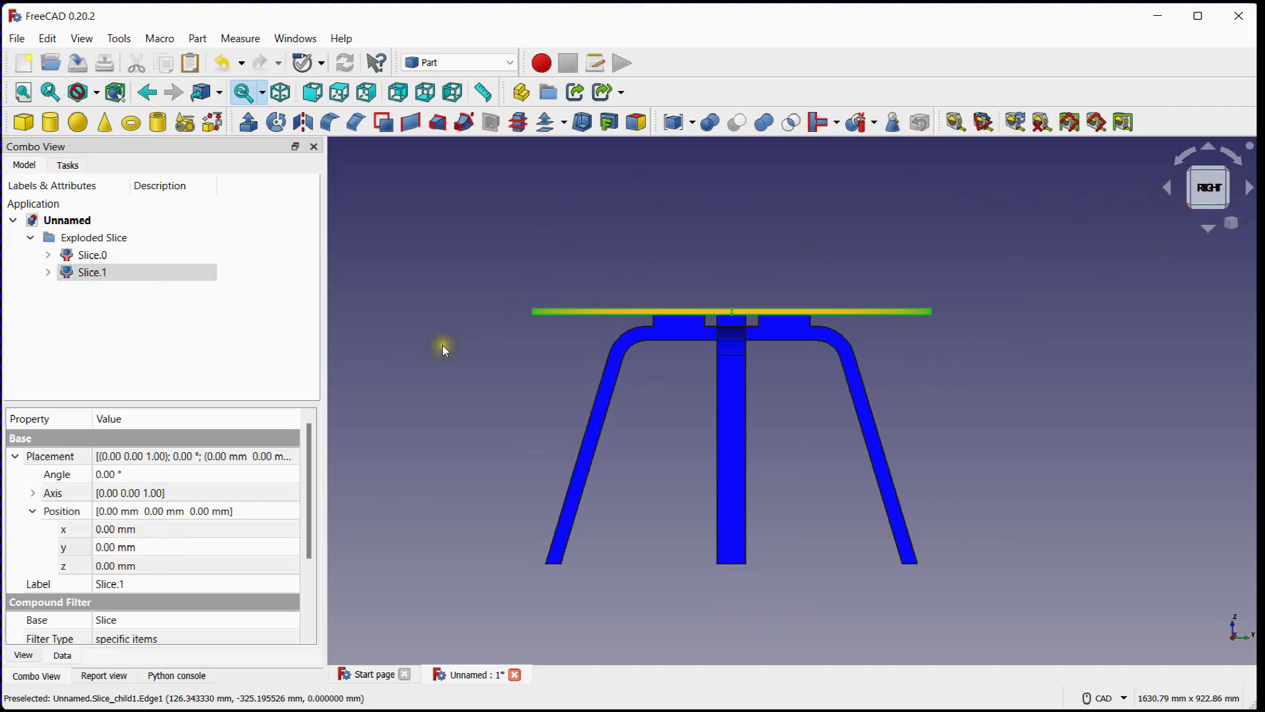
{"action": "left_click", "coordinate": [135, 565]}
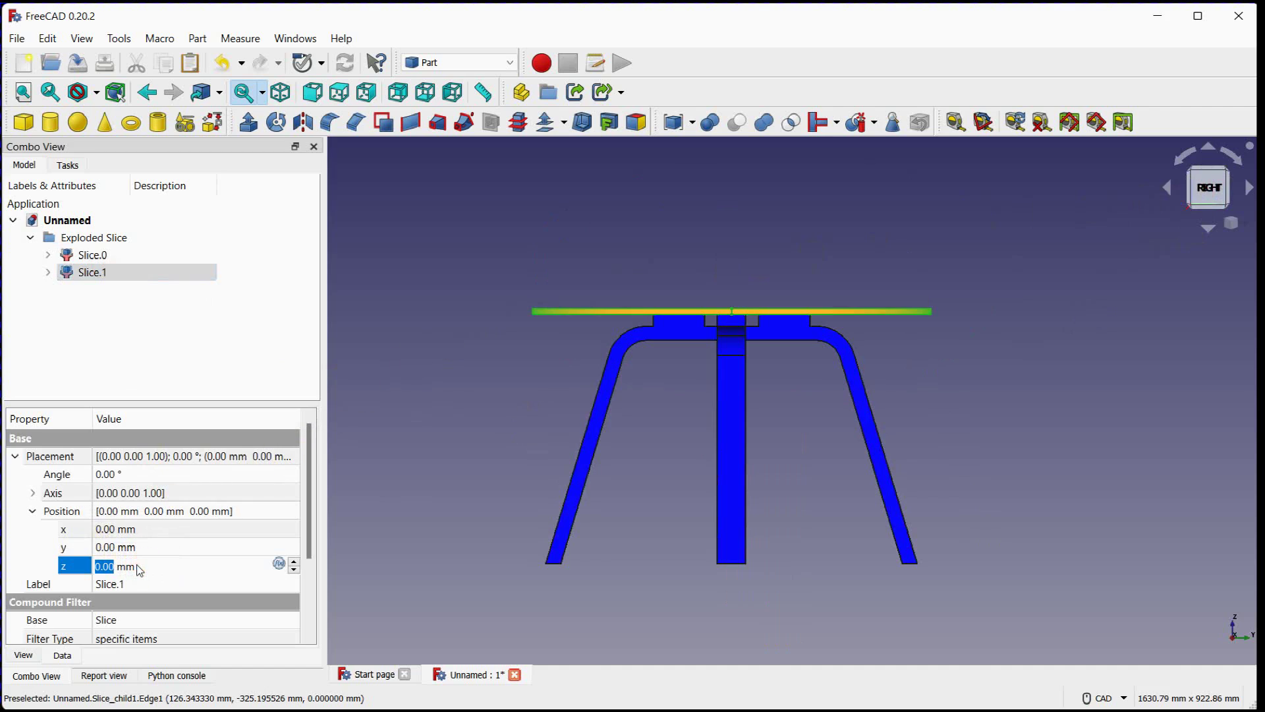
{"action": "scroll", "coordinate": [140, 571], "scroll_direction": "up", "scroll_amount": 20}
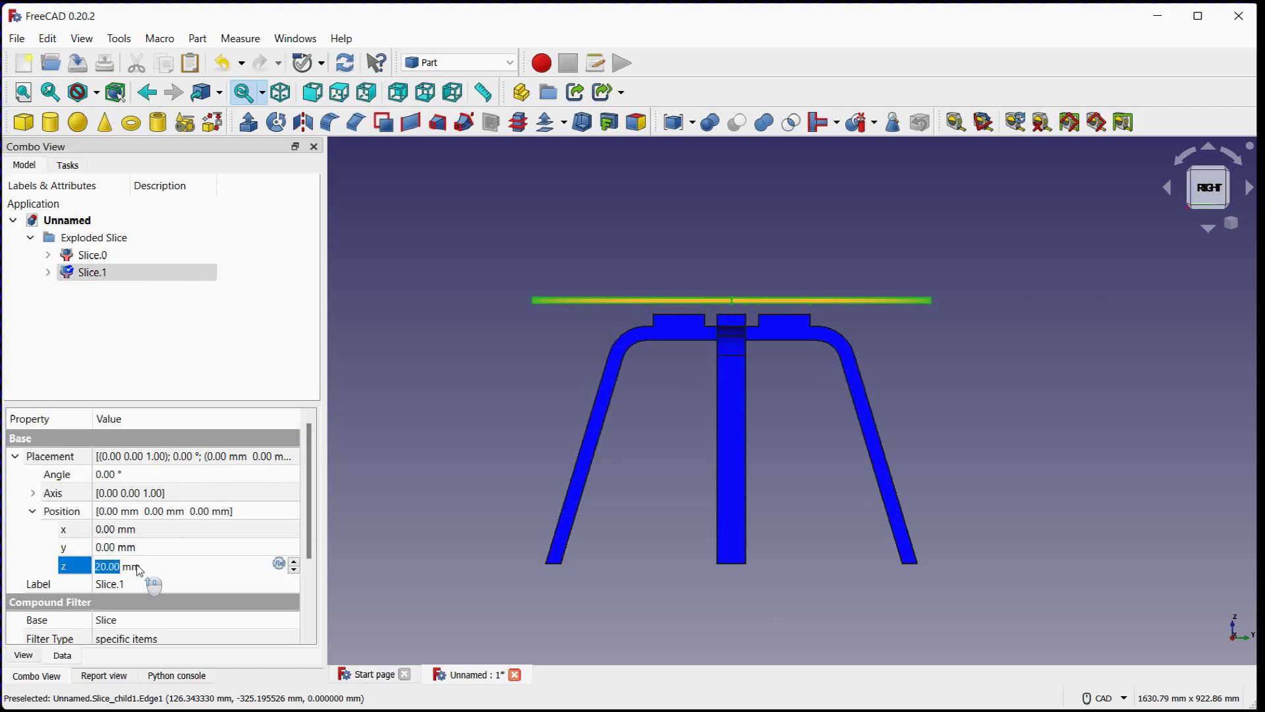
{"action": "scroll", "coordinate": [140, 571], "scroll_direction": "up", "scroll_amount": 20}
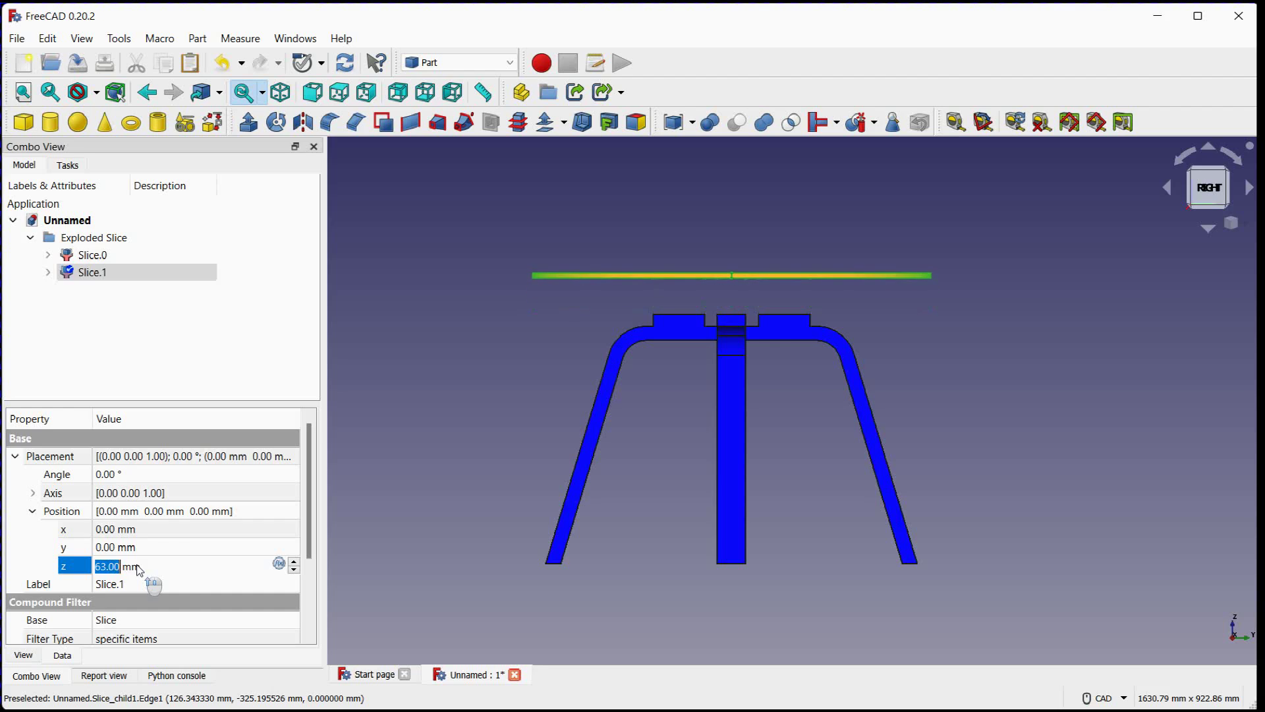
{"action": "scroll", "coordinate": [140, 570], "scroll_direction": "up", "scroll_amount": 20}
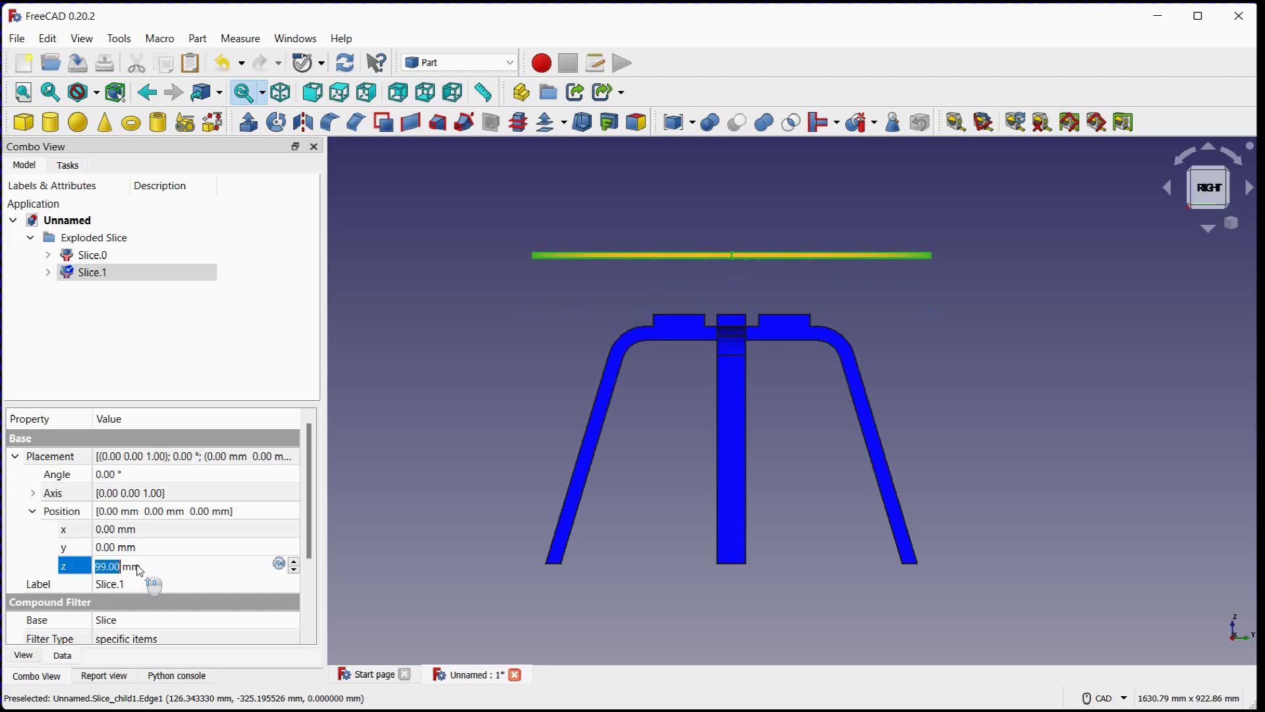
{"action": "left_click", "coordinate": [701, 353]}
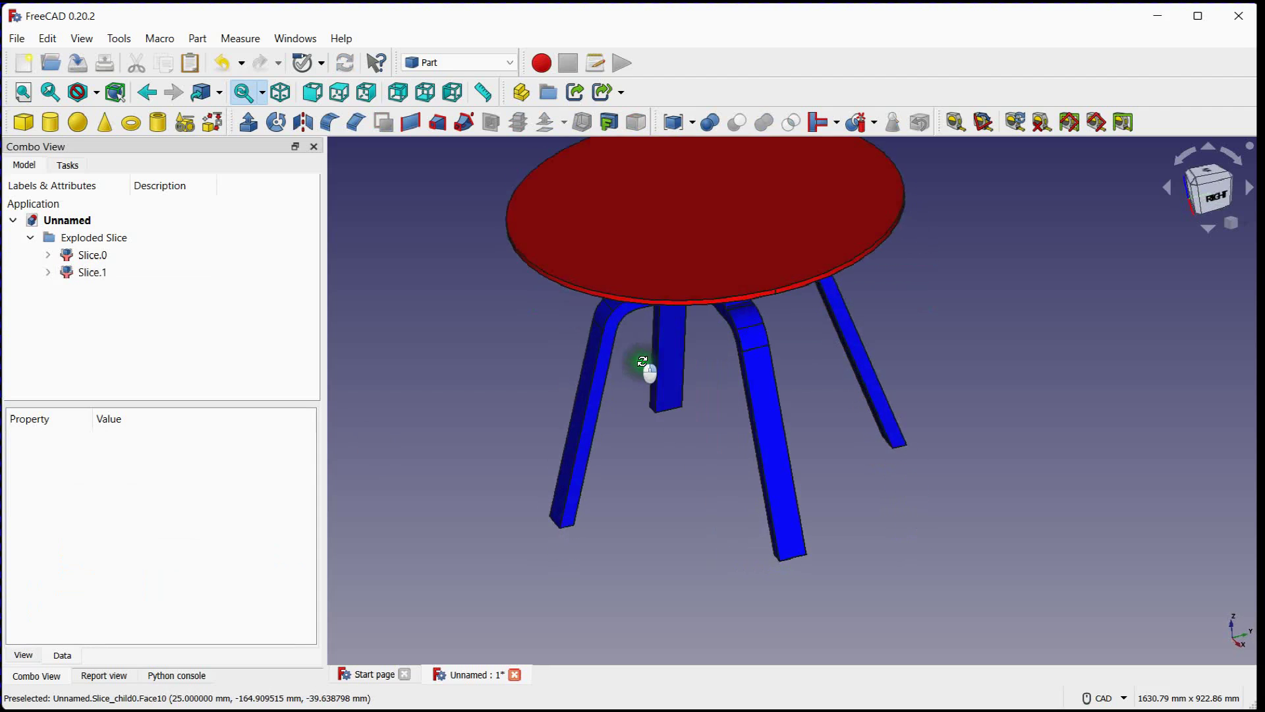